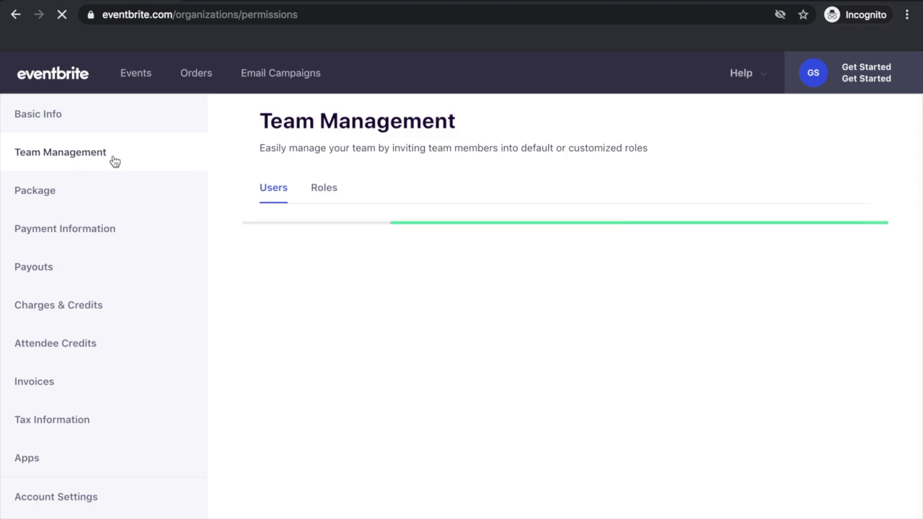
# Step: View the roles available for team members in Team Management
pyautogui.click(319, 191)
pyautogui.click(650, 451)
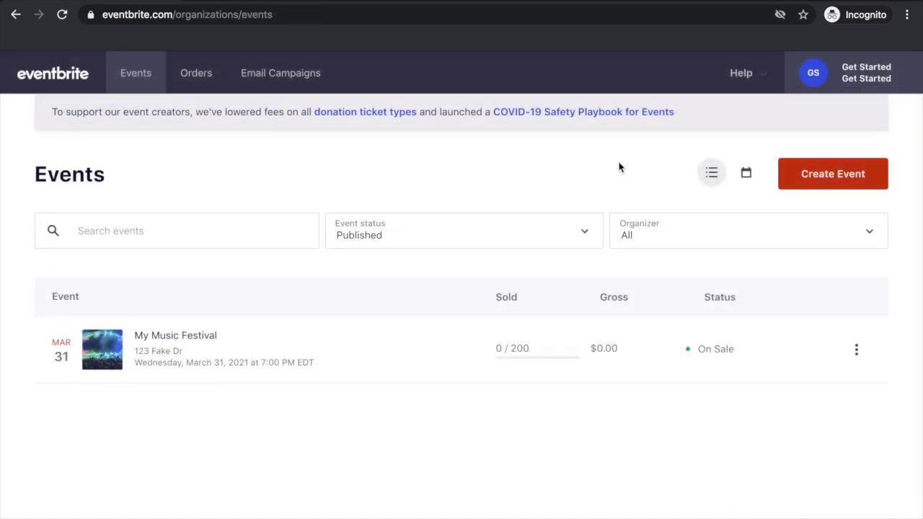
# Step: Create a new event titled My Concert with Juggalo Island Productions as its organizer
pyautogui.click(837, 168)
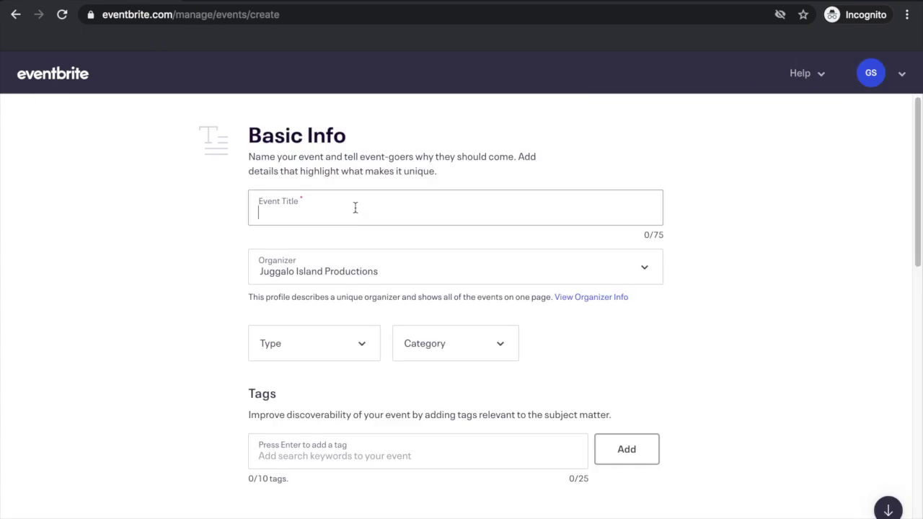
pyautogui.write('My Concert')
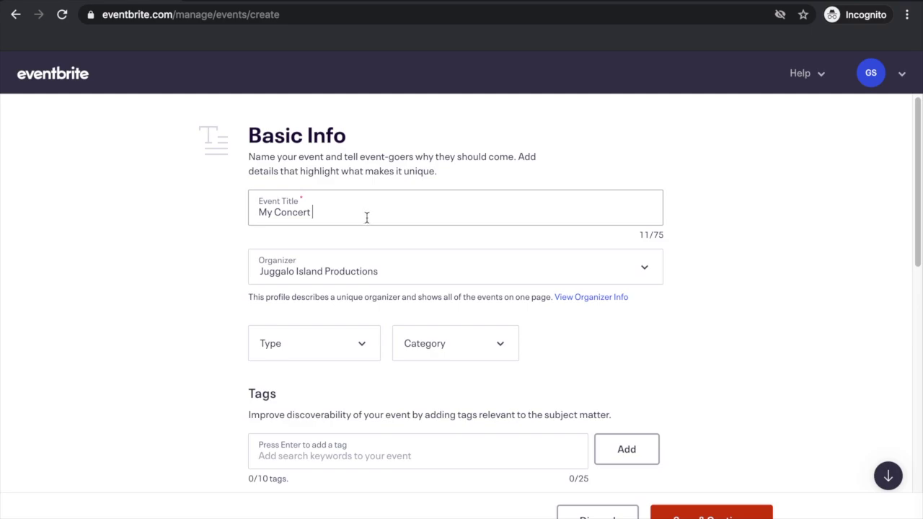
pyautogui.click(340, 268)
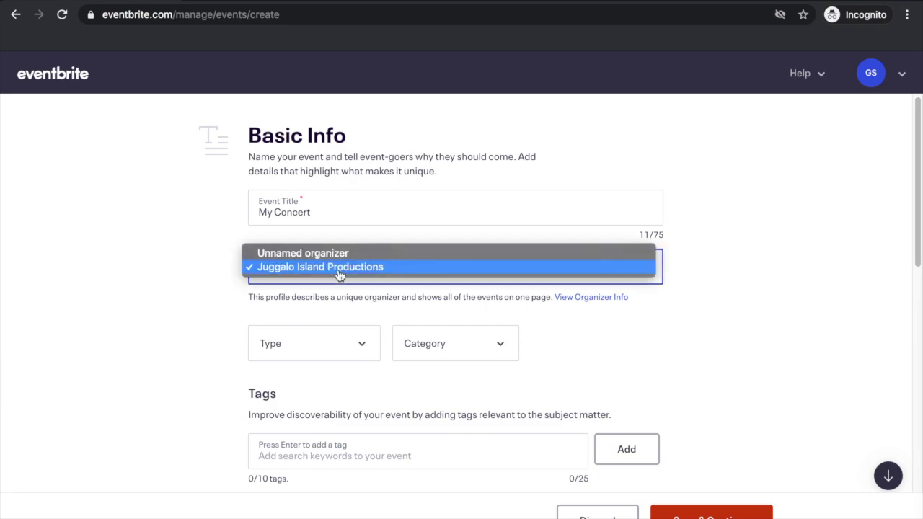
pyautogui.click(339, 270)
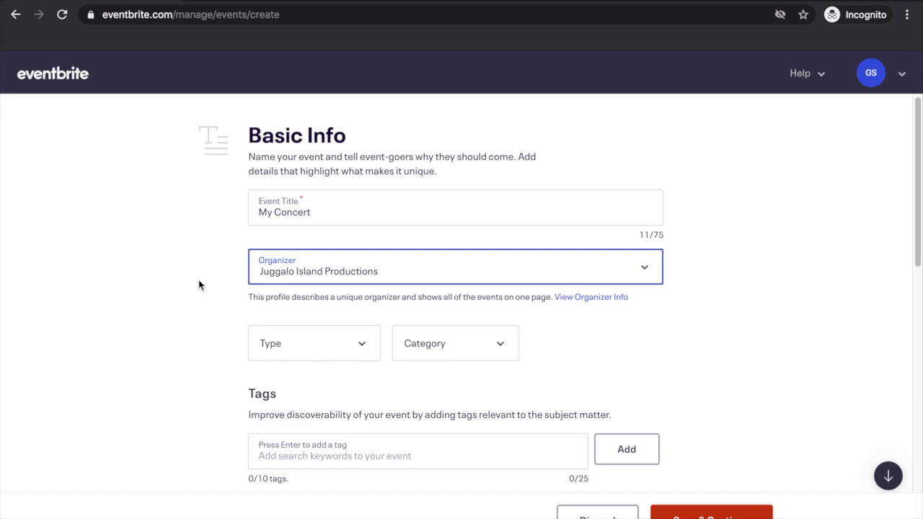
# Step: Set the event's type to Concert or Performance and its category to Music
pyautogui.scroll(-1, 199, 285)
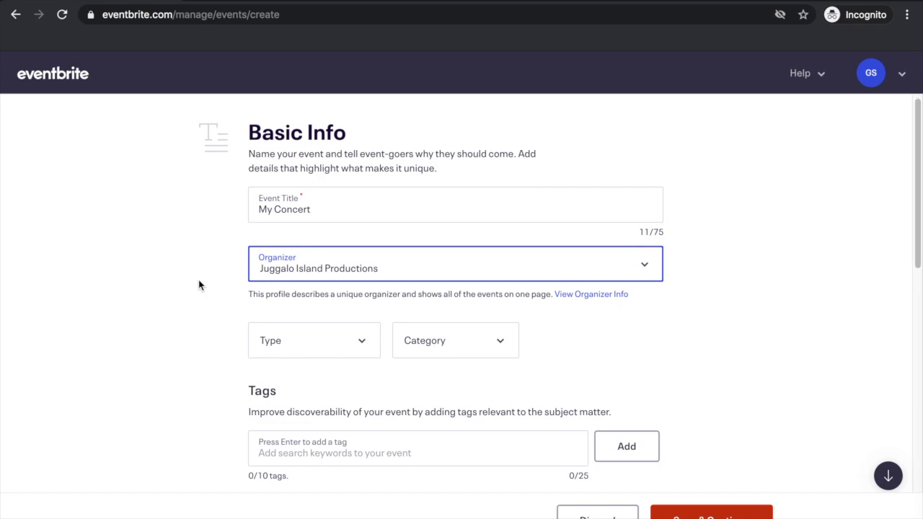
pyautogui.click(313, 342)
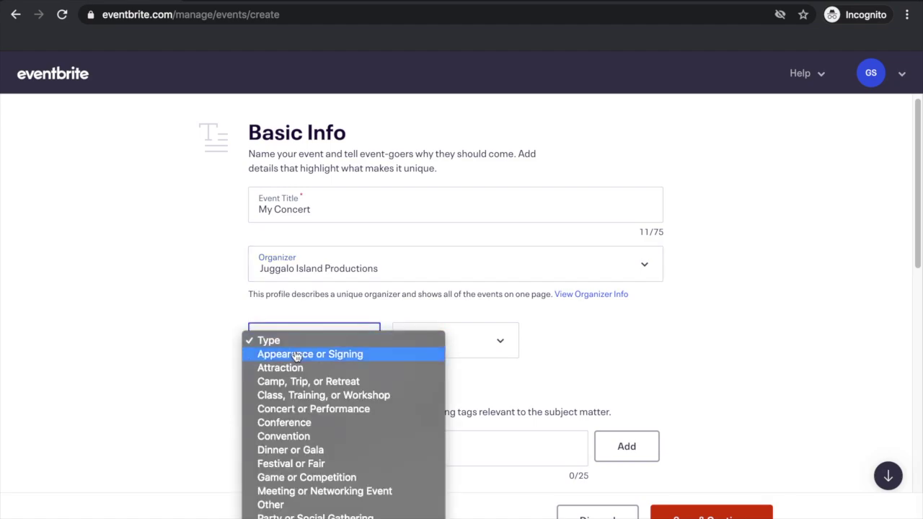
pyautogui.click(290, 408)
pyautogui.click(417, 350)
pyautogui.click(433, 513)
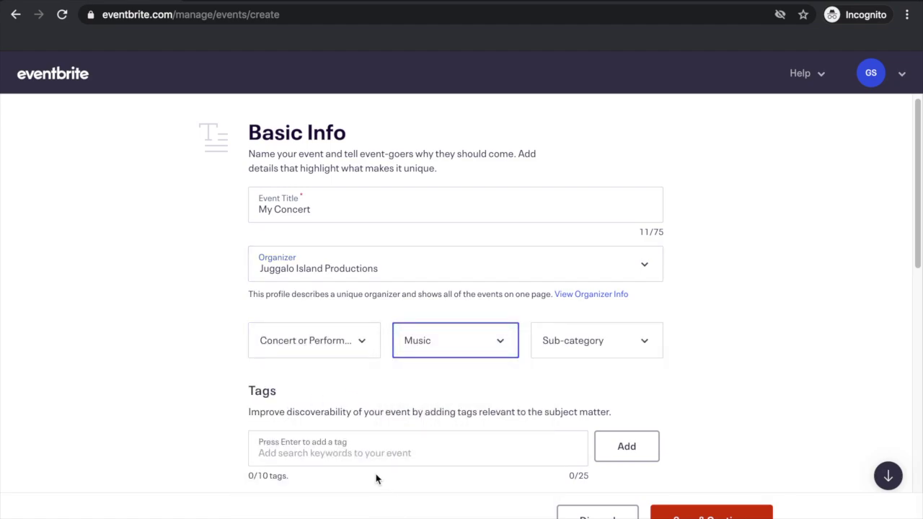
# Step: Add the tag juggalo to the event
pyautogui.click(366, 456)
pyautogui.write('juggalo')
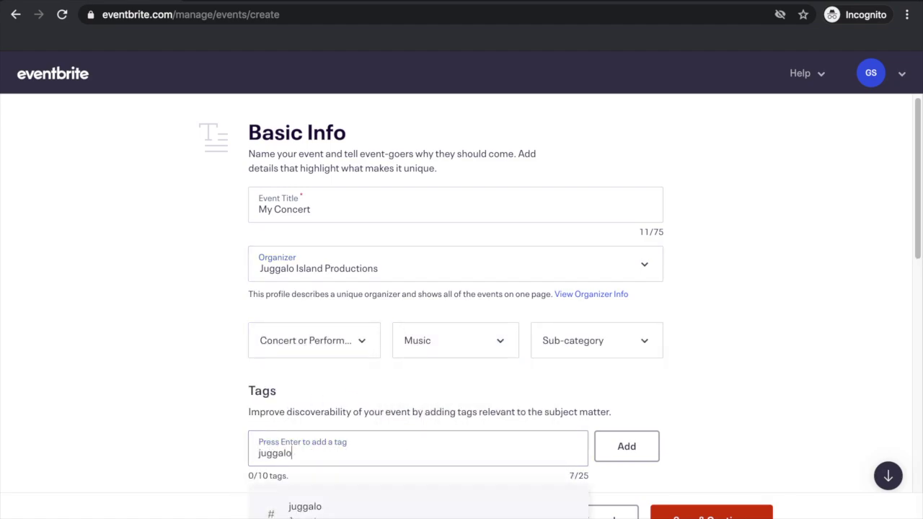
pyautogui.click(627, 447)
# Step: Set the event's venue location to the first of the recently used addresses
pyautogui.scroll(-5, 632, 460)
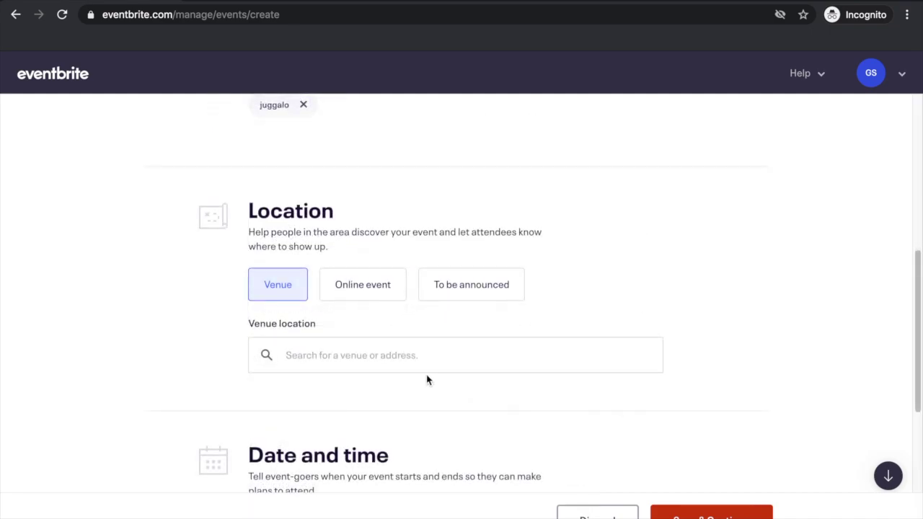
pyautogui.click(383, 362)
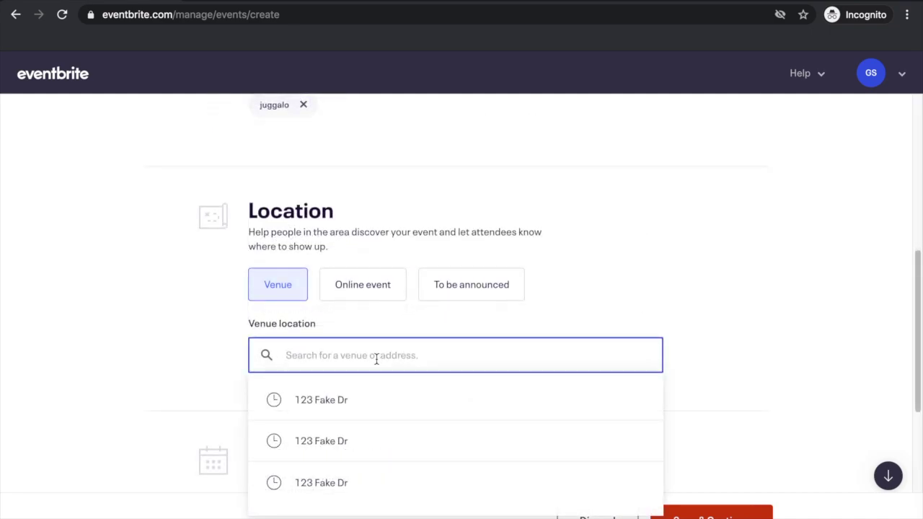
pyautogui.click(372, 397)
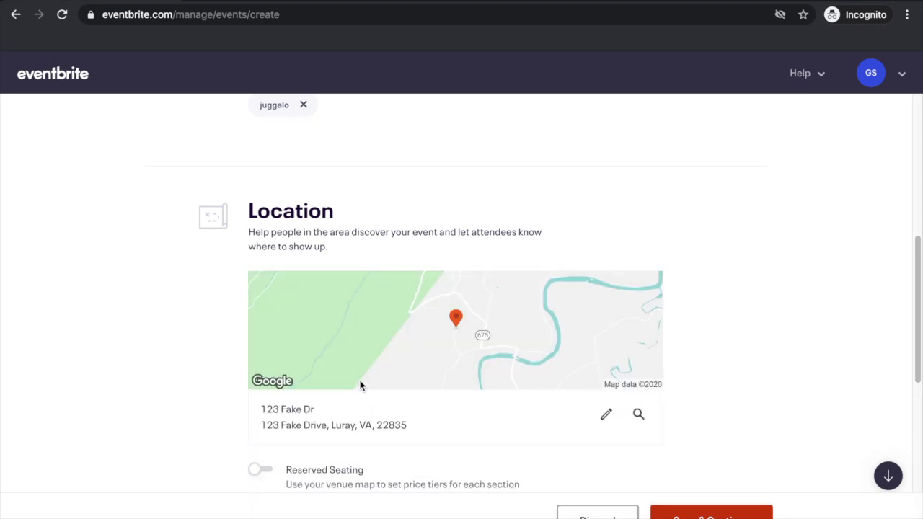
# Step: Switch Reserved Seating for the venue on and back off
pyautogui.scroll(-1, 360, 357)
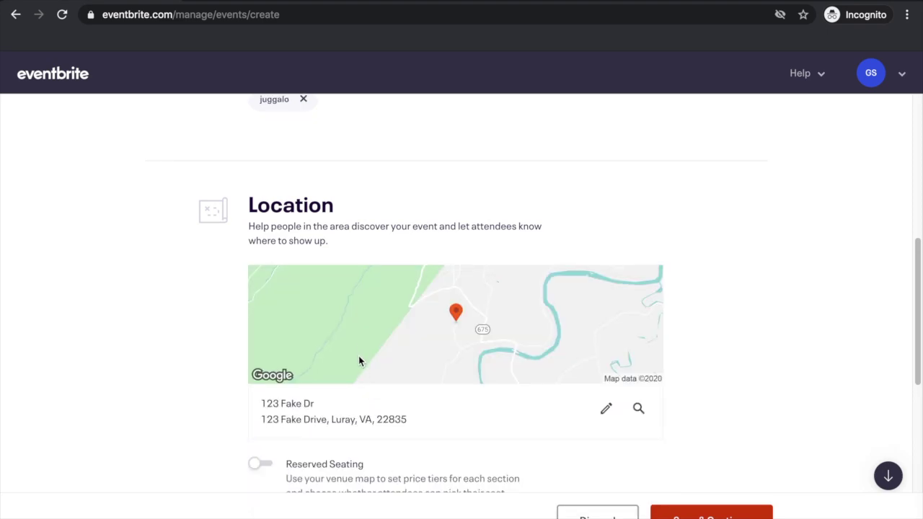
pyautogui.scroll(-1, 358, 355)
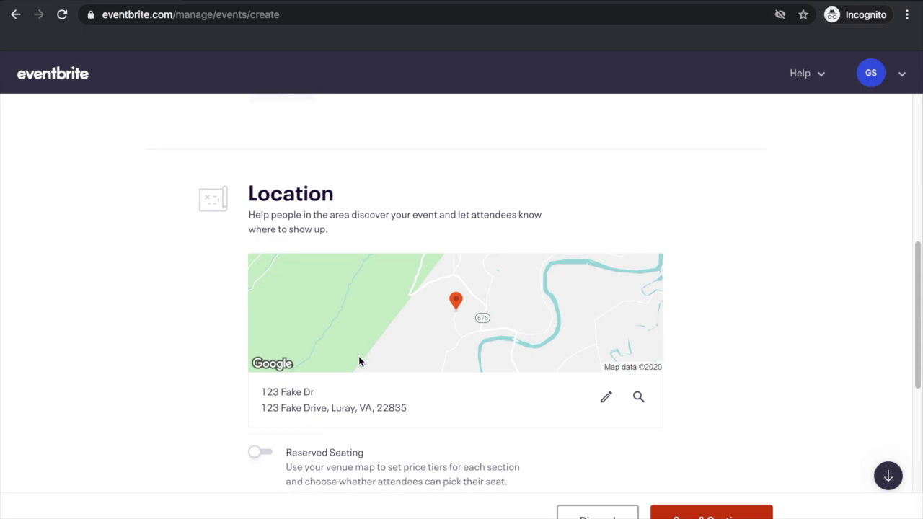
pyautogui.scroll(-3, 358, 356)
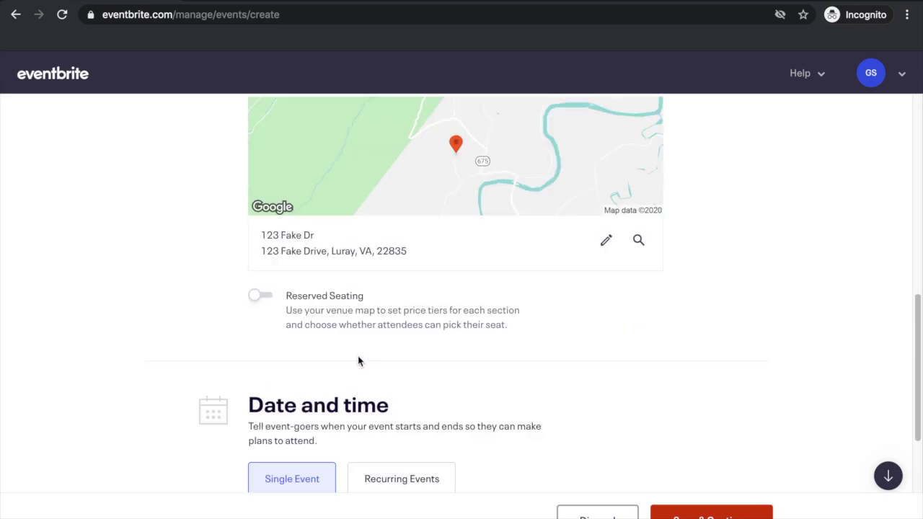
pyautogui.click(254, 300)
pyautogui.click(255, 300)
# Step: Set the single event's start date to 04/01/2021
pyautogui.scroll(-1, 221, 305)
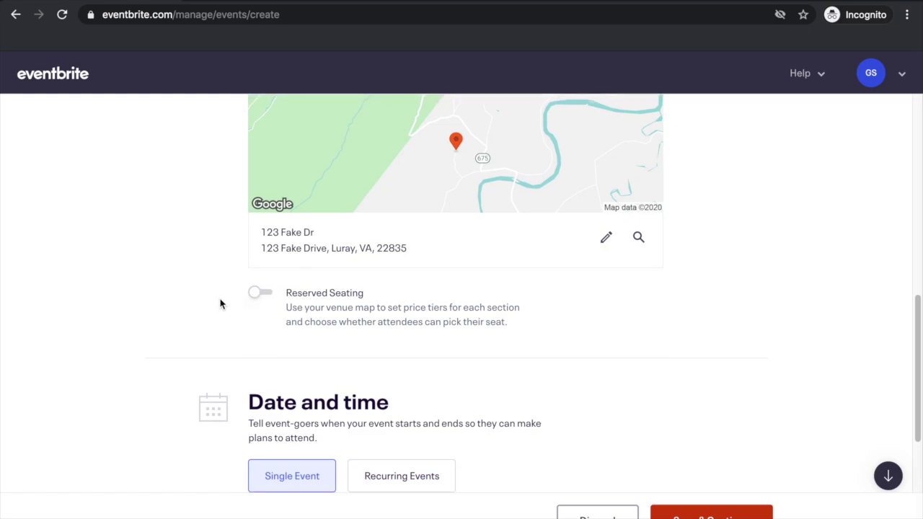
pyautogui.scroll(-3, 221, 305)
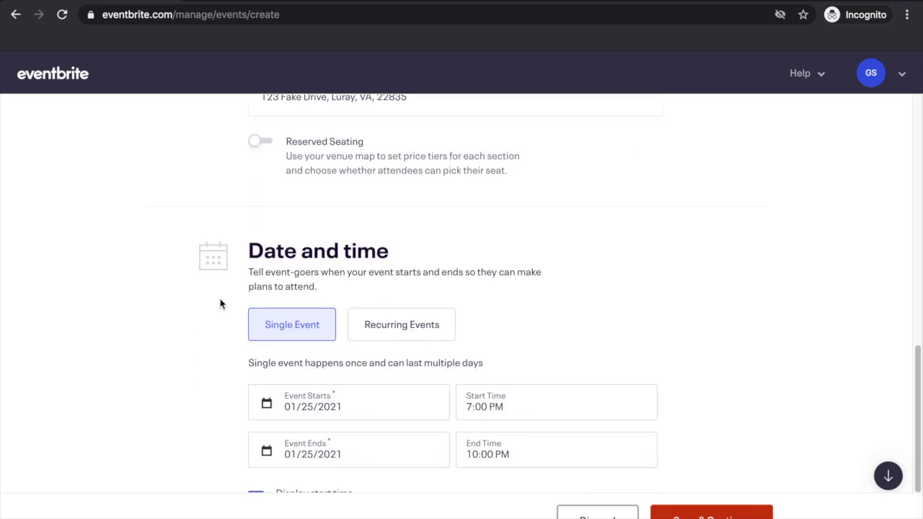
pyautogui.scroll(-1, 221, 305)
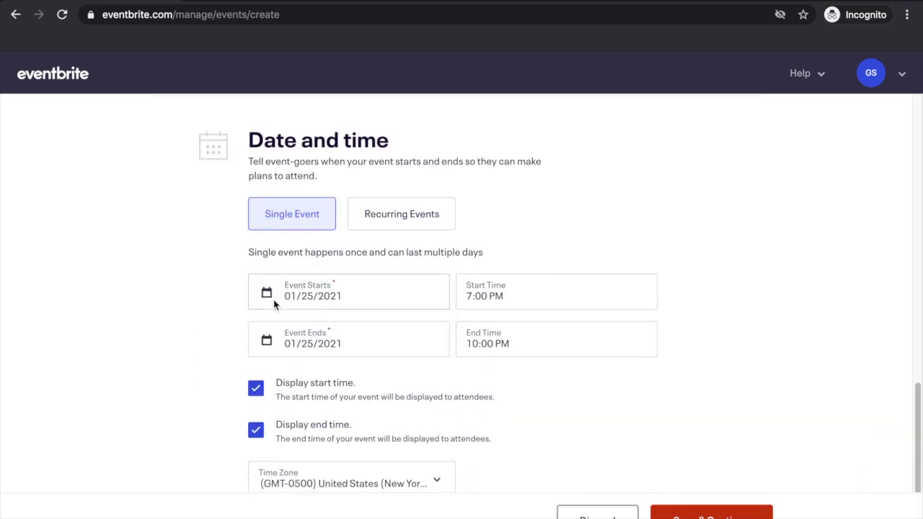
pyautogui.click(326, 295)
pyautogui.click(460, 343)
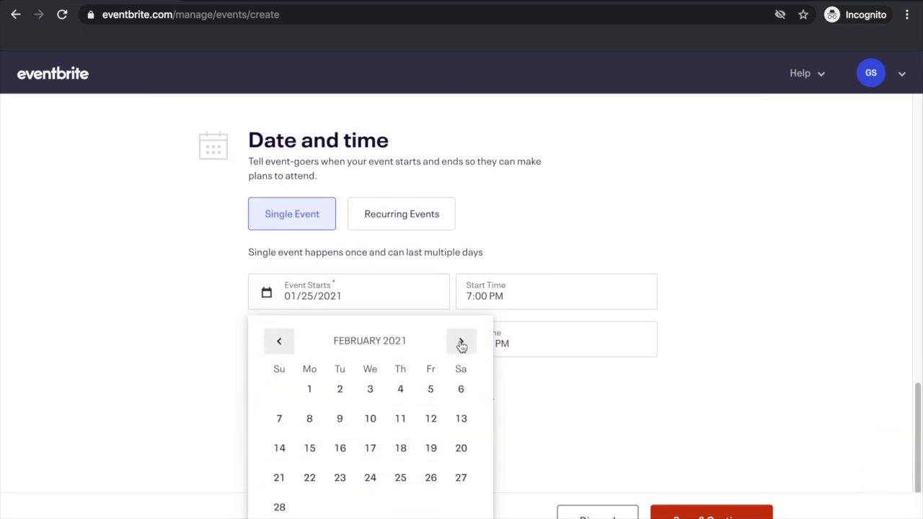
pyautogui.click(461, 344)
pyautogui.click(461, 344)
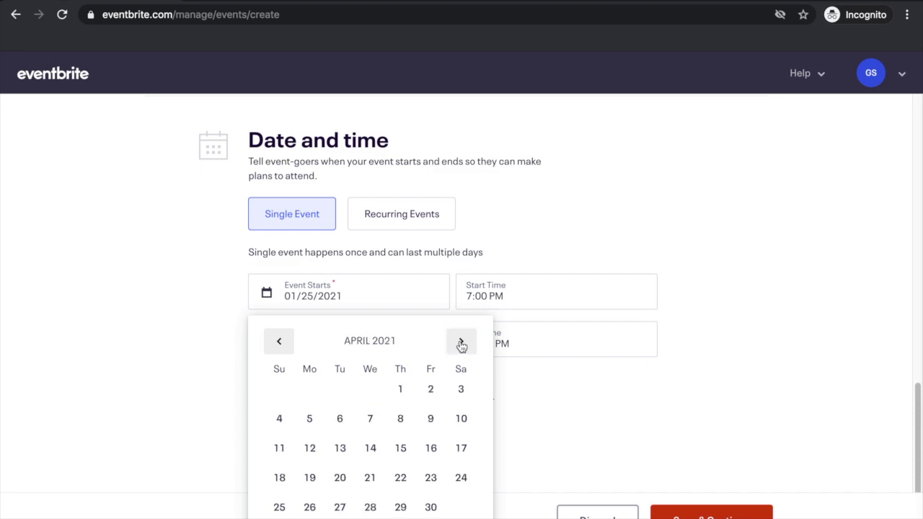
pyautogui.click(401, 391)
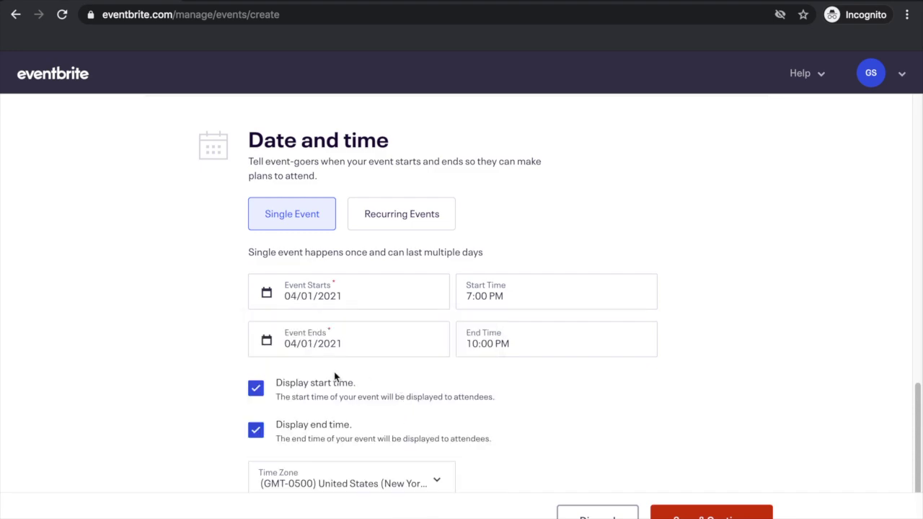
# Step: Turn the display of the event's start and end times off and back on
pyautogui.scroll(-1, 270, 392)
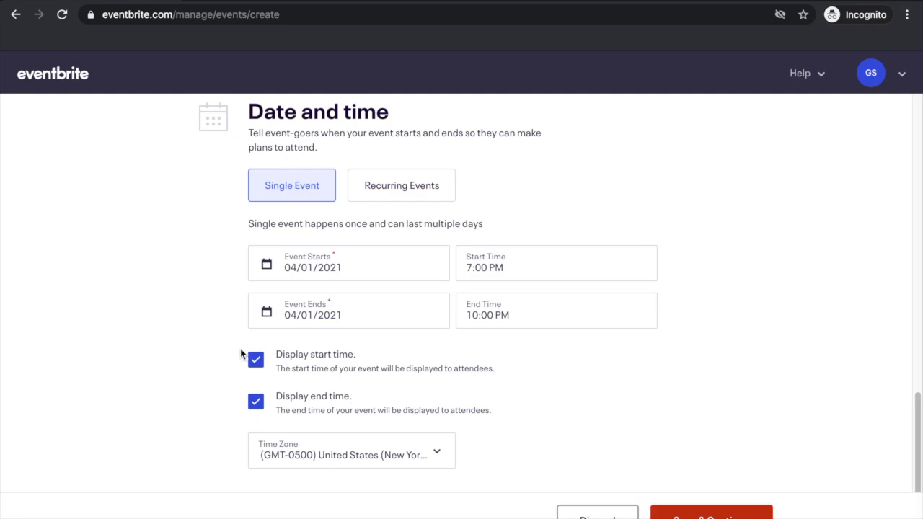
pyautogui.click(255, 361)
pyautogui.click(256, 401)
pyautogui.click(256, 362)
pyautogui.click(256, 402)
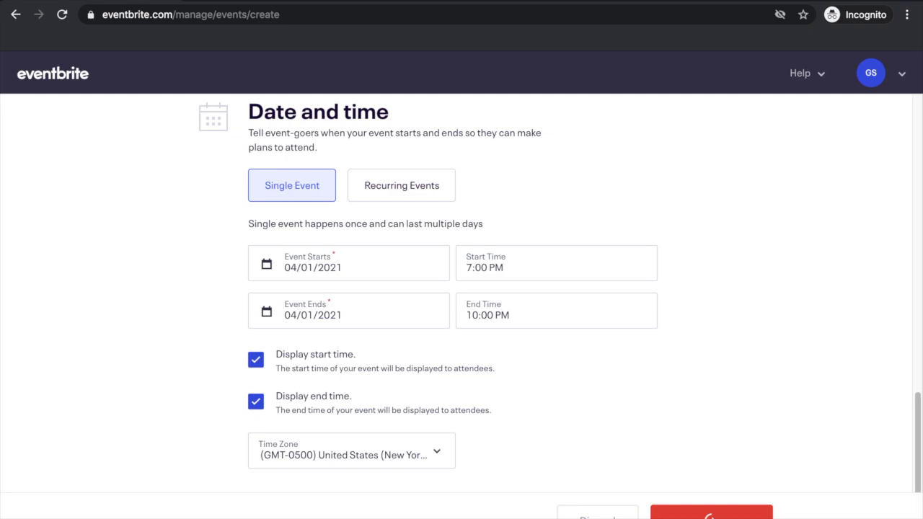
# Step: Upload concert.jpg from the Desktop as the main event image and save its crop
pyautogui.click(388, 231)
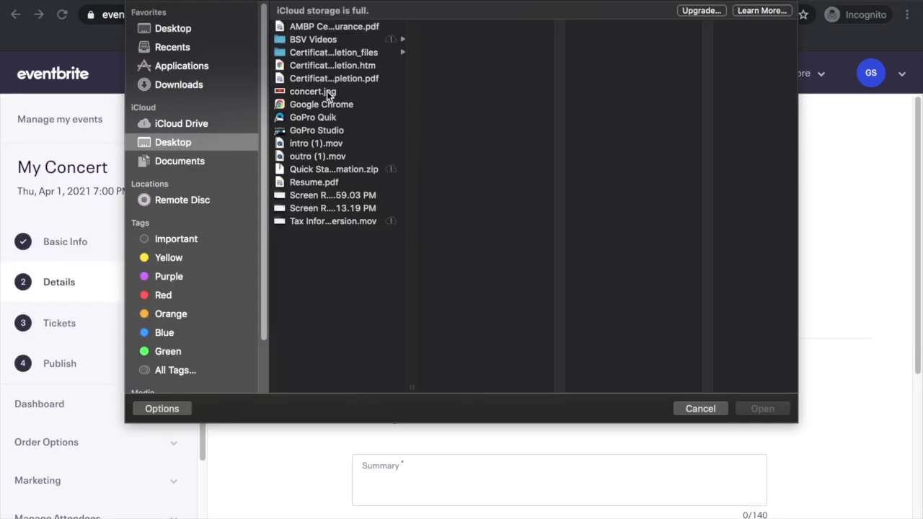
pyautogui.doubleClick(326, 91)
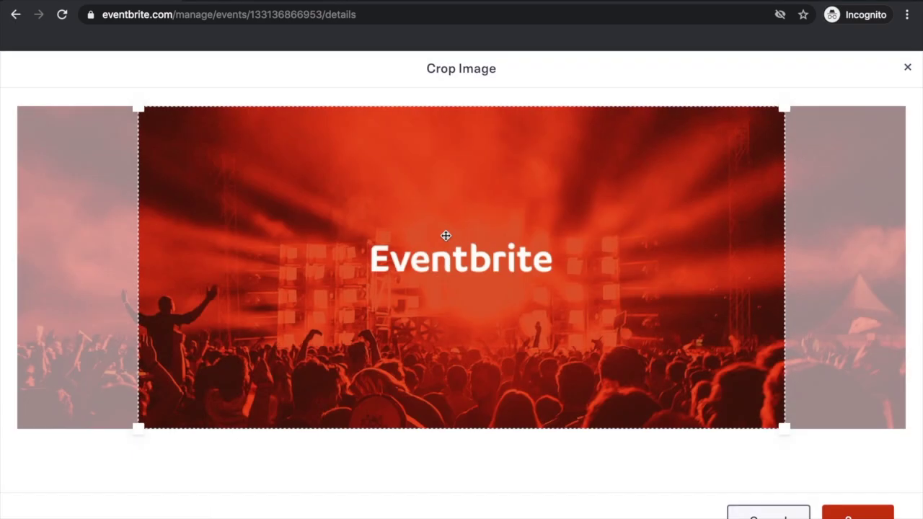
pyautogui.moveTo(769, 425); pyautogui.dragTo(827, 445)
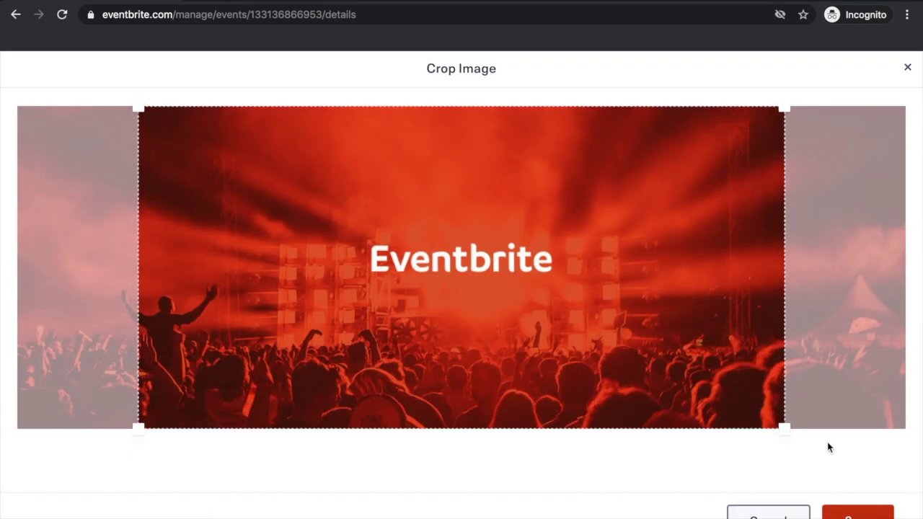
pyautogui.click(853, 513)
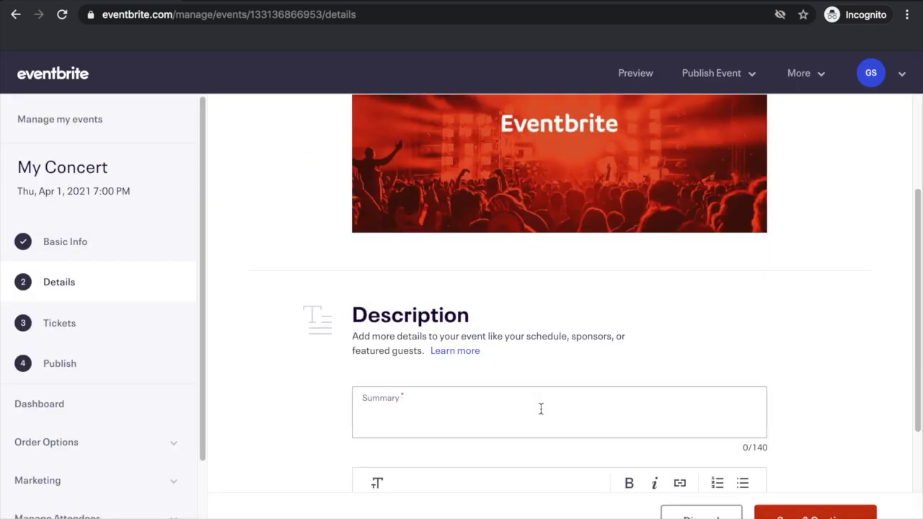
# Step: Enter the summary "Come dance with us" and the description "Add more information here", and save the event details
pyautogui.write('Come dance with us')
pyautogui.scroll(-2, 568, 465)
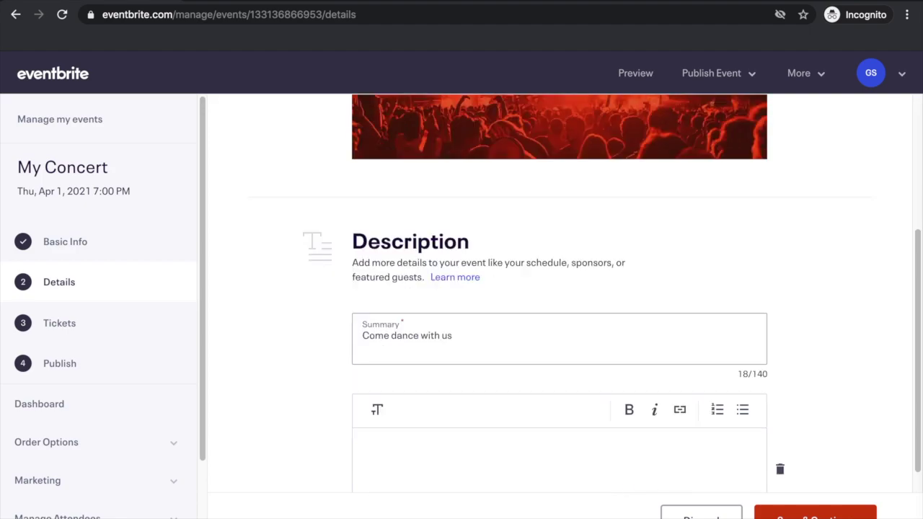
pyautogui.click(541, 441)
pyautogui.write('A')
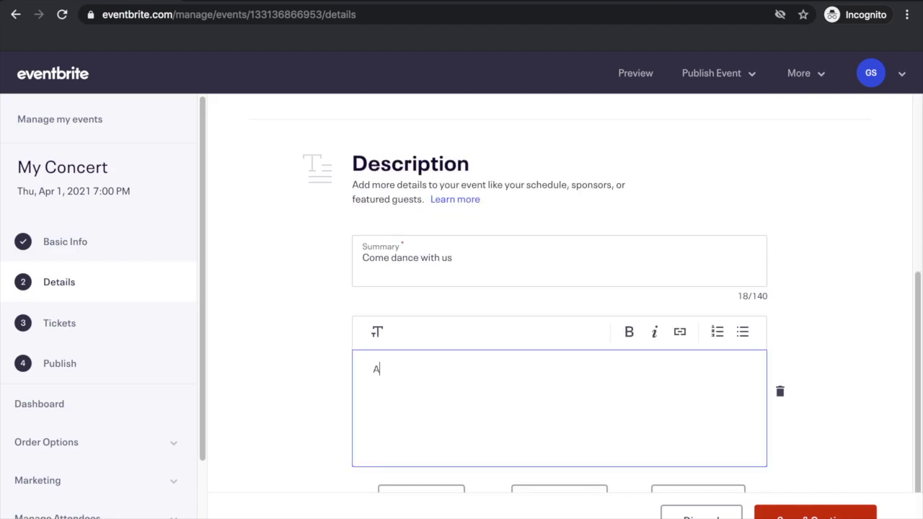
pyautogui.write('dd more information here')
pyautogui.scroll(-1, 568, 361)
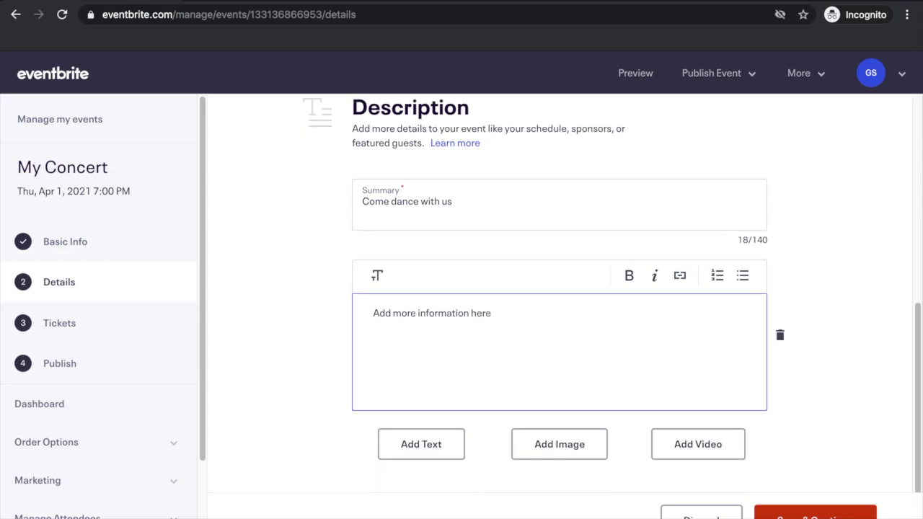
pyautogui.click(816, 514)
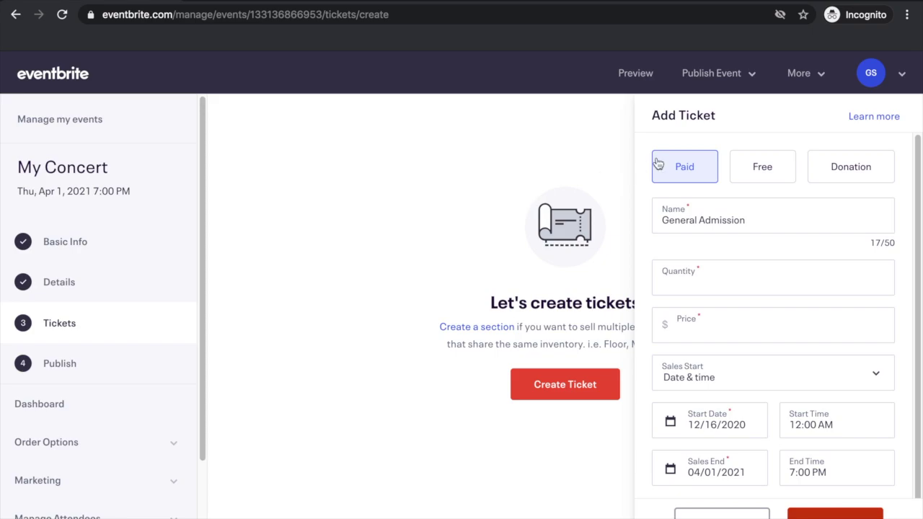
# Step: Switch the new ticket's type to Free, to Donation, and back to Paid
pyautogui.click(770, 159)
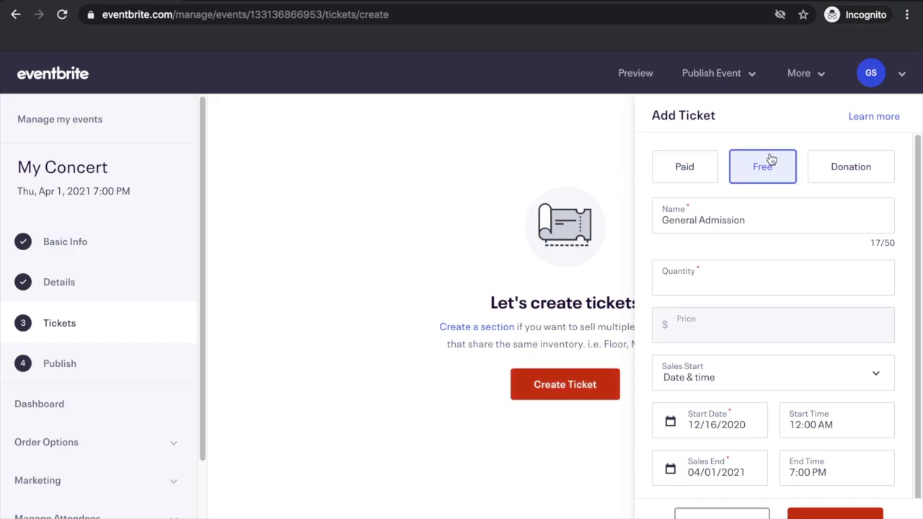
pyautogui.click(847, 160)
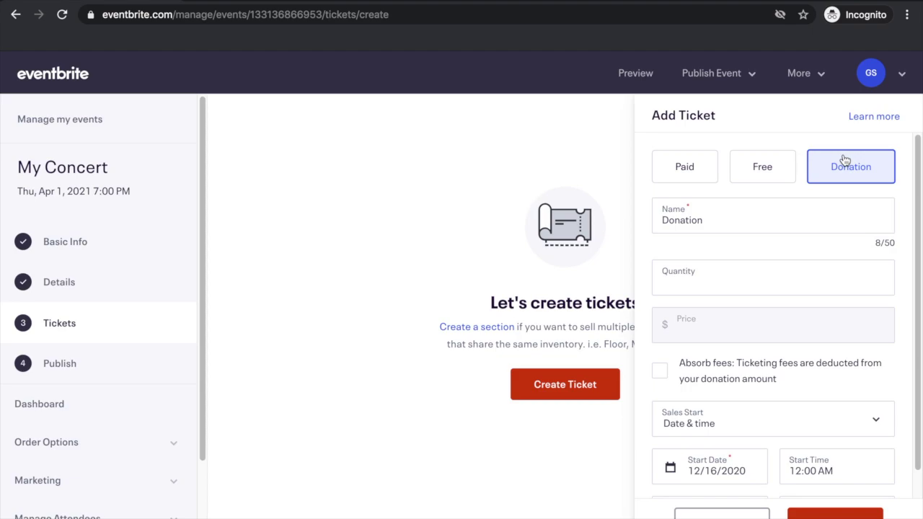
pyautogui.click(692, 168)
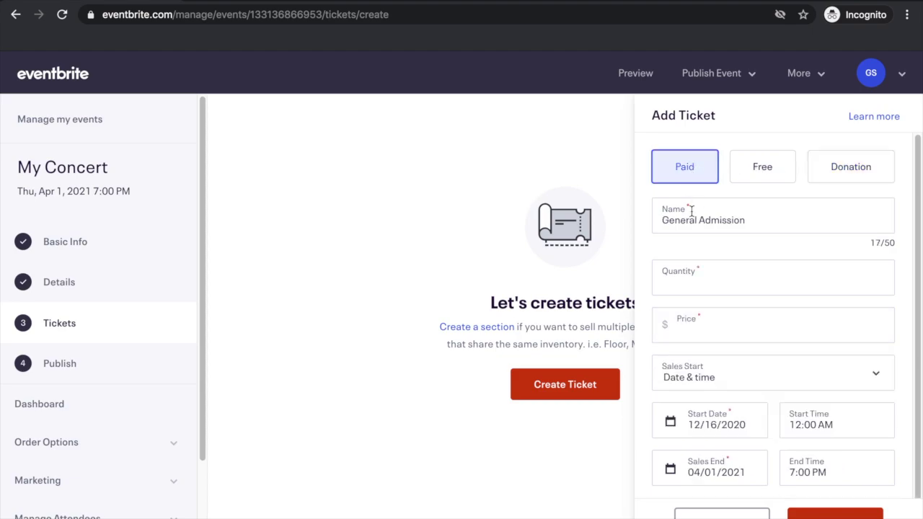
# Step: Set the General Admission ticket's quantity to 200 and its price to $20
pyautogui.click(691, 277)
pyautogui.write('200')
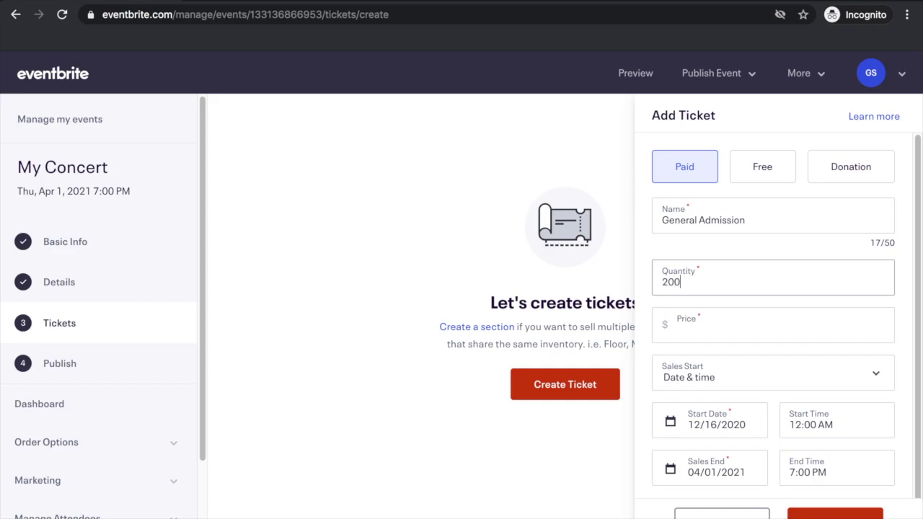
pyautogui.click(695, 340)
pyautogui.write('20')
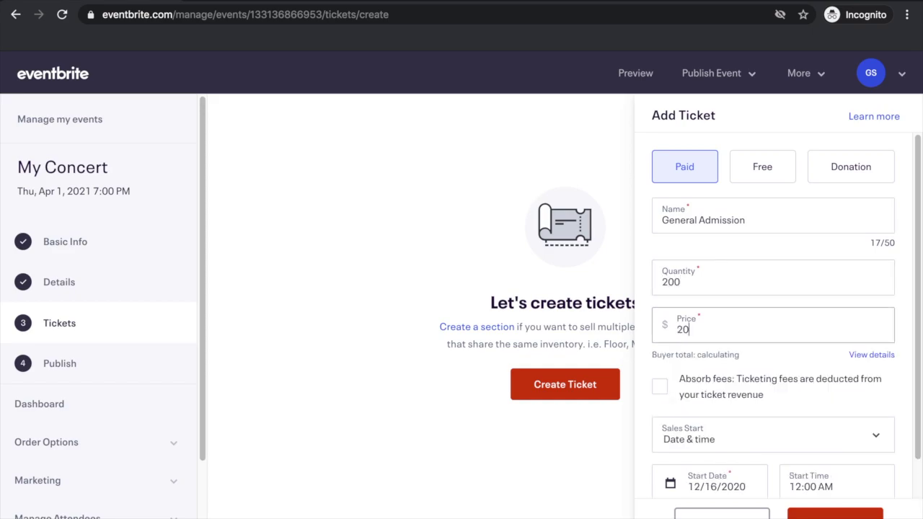
# Step: Turn Absorb fees on and back off for the ticket, and view the breakdown of buyer cost and payout
pyautogui.click(660, 388)
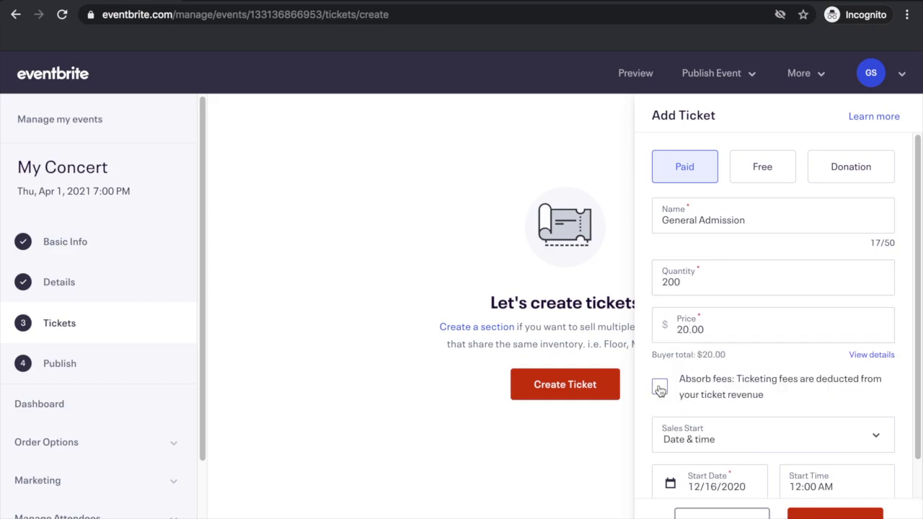
pyautogui.click(660, 388)
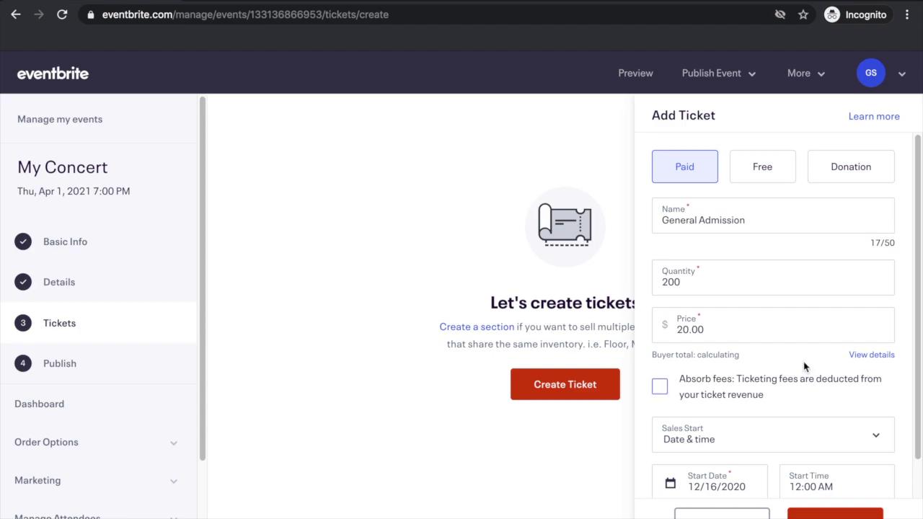
pyautogui.click(862, 358)
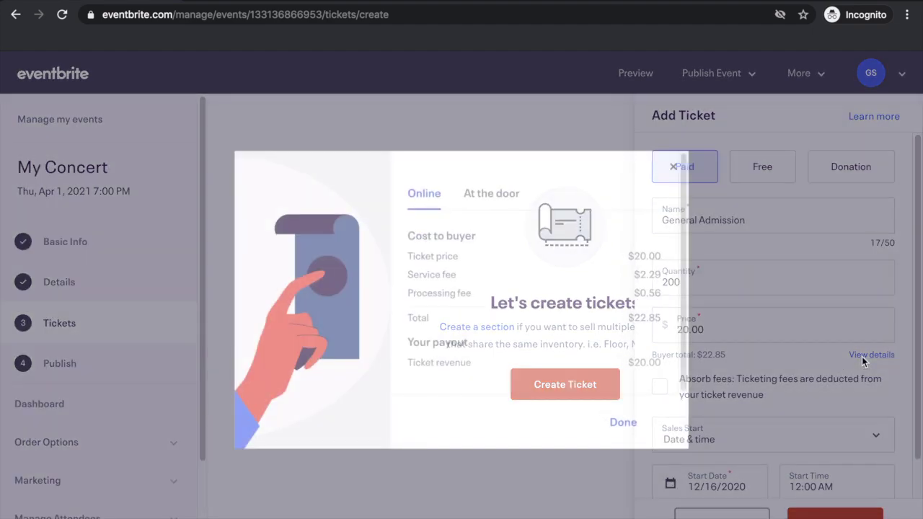
pyautogui.click(625, 424)
# Step: Check the ticket's sales start date calendar and sales start trigger options, keeping Date & time
pyautogui.scroll(-3, 686, 403)
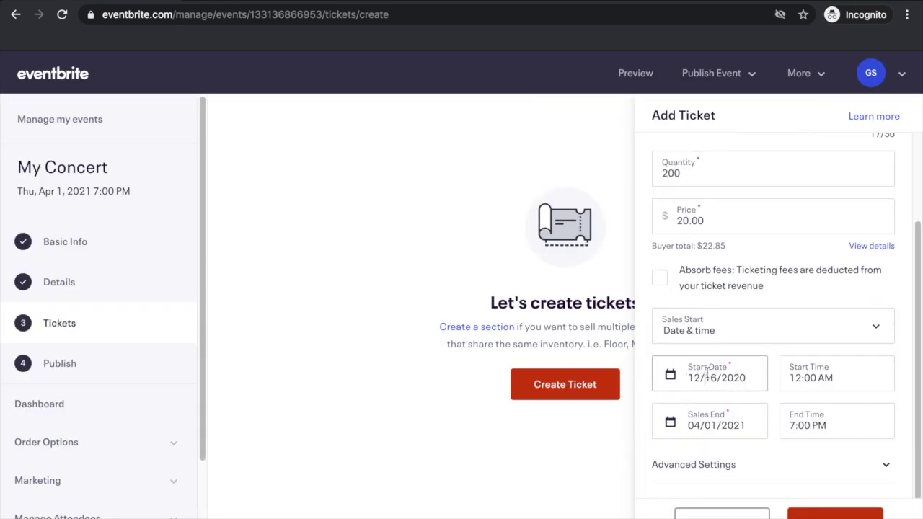
pyautogui.click(707, 373)
pyautogui.click(770, 513)
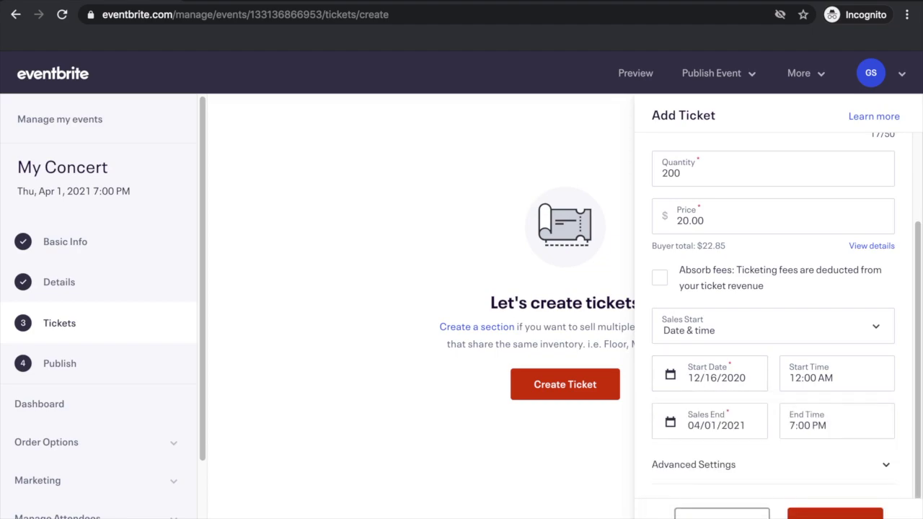
pyautogui.click(746, 338)
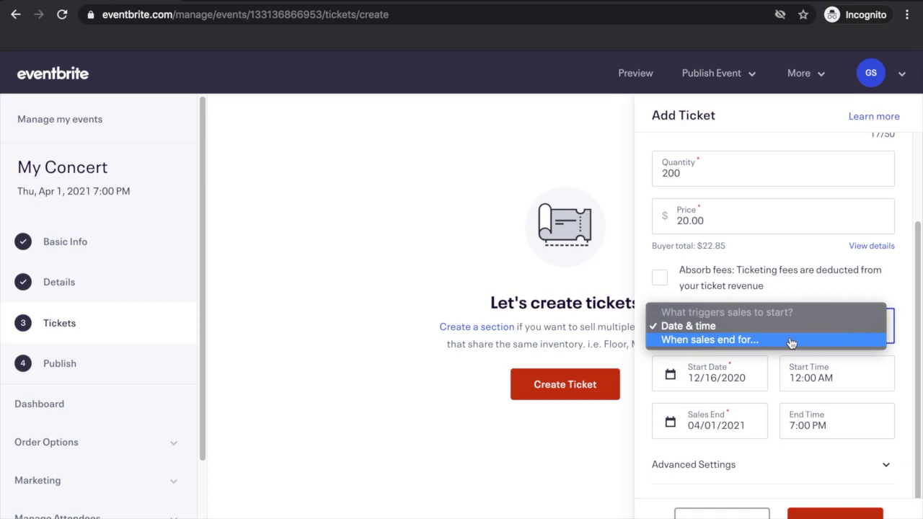
pyautogui.click(782, 334)
# Step: Expand the ticket's advanced settings and enter the description "more information"
pyautogui.click(756, 467)
pyautogui.scroll(-3, 757, 475)
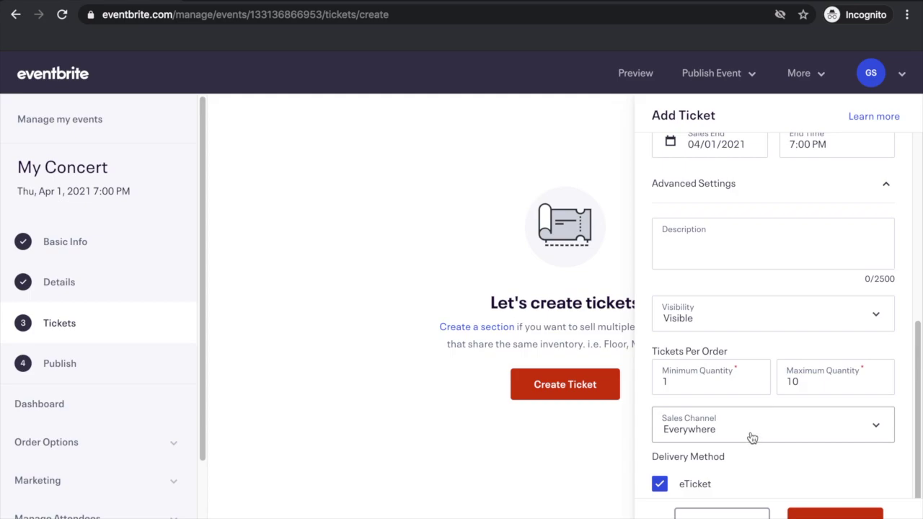
pyautogui.click(723, 243)
pyautogui.write('more information')
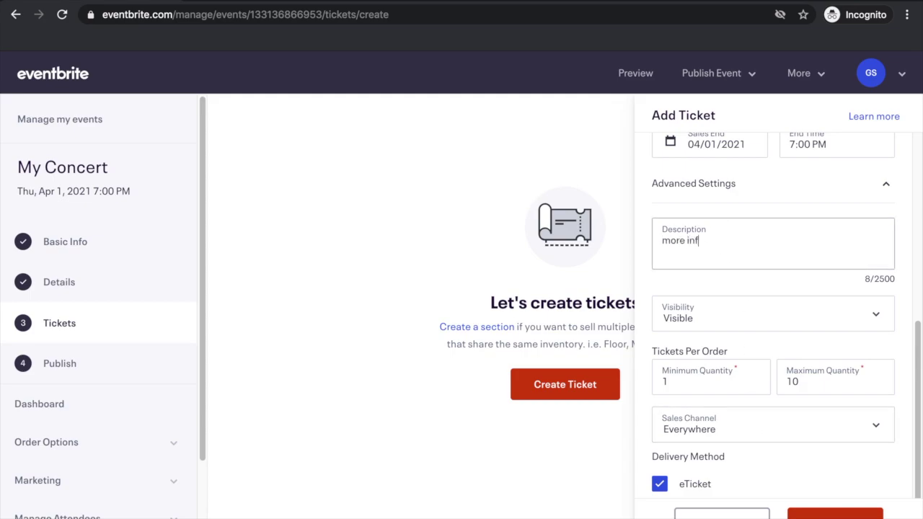
# Step: Review the ticket's visibility options and keep it set to Visible
pyautogui.click(748, 312)
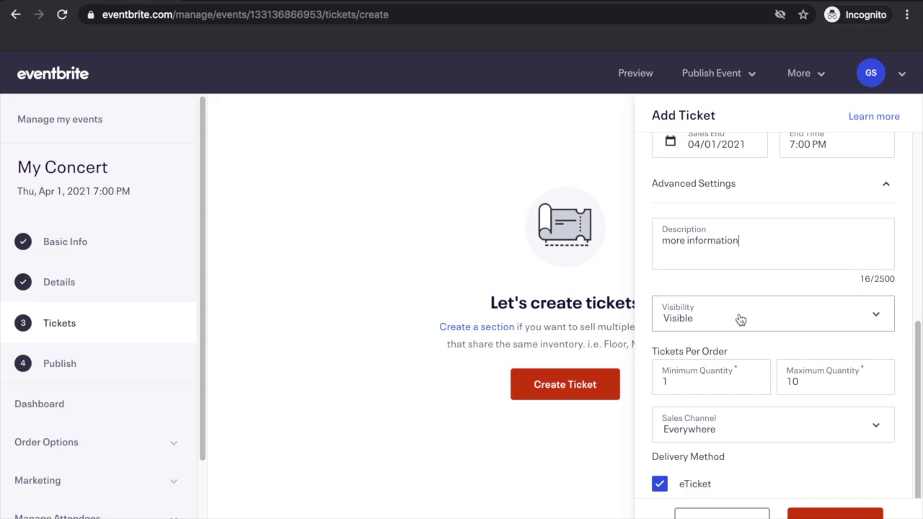
pyautogui.click(740, 319)
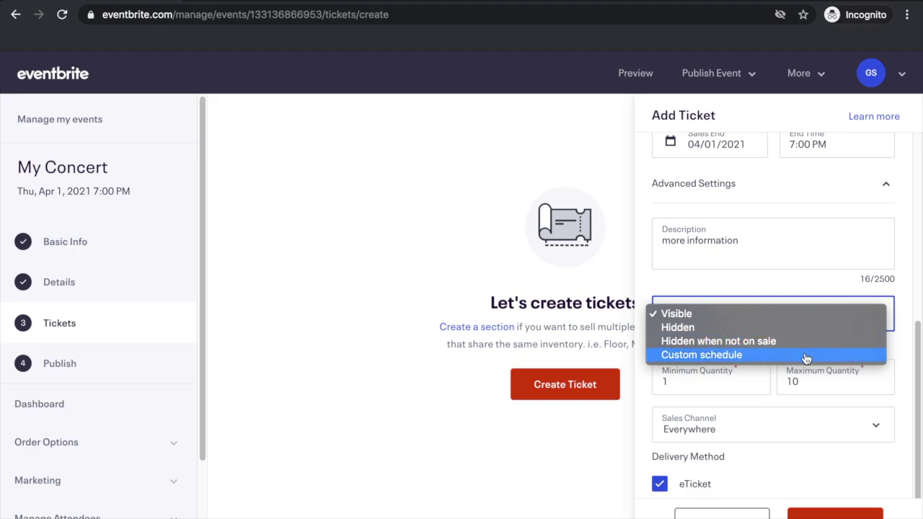
pyautogui.click(804, 316)
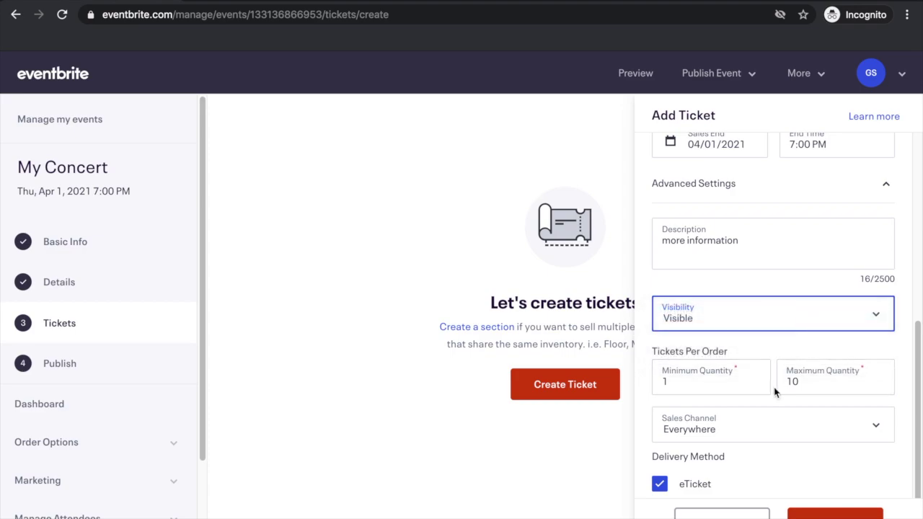
# Step: Set the maximum tickets per order to 8 and keep the sales channel as Everywhere
pyautogui.moveTo(801, 383); pyautogui.dragTo(779, 385)
pyautogui.write('8')
pyautogui.click(772, 412)
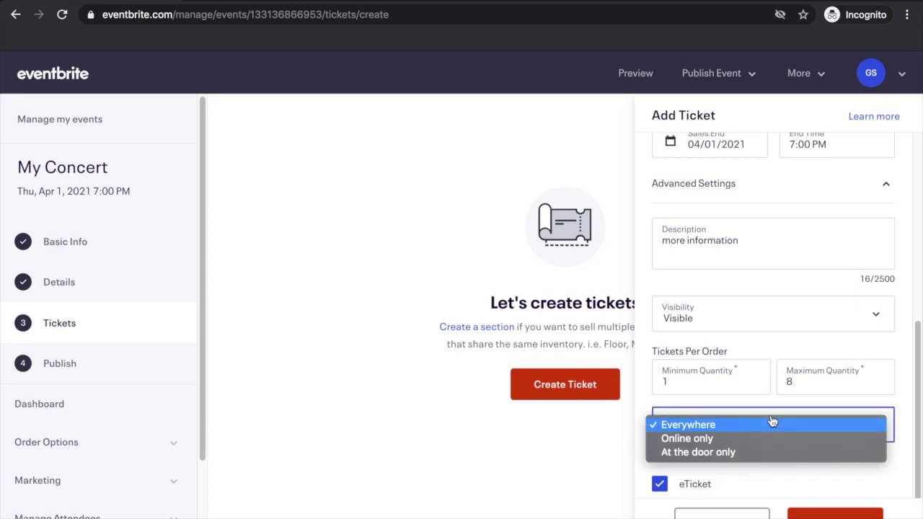
pyautogui.click(770, 426)
# Step: Finish creating the ticket with United States as the payout country and USD as the currency
pyautogui.scroll(-1, 799, 470)
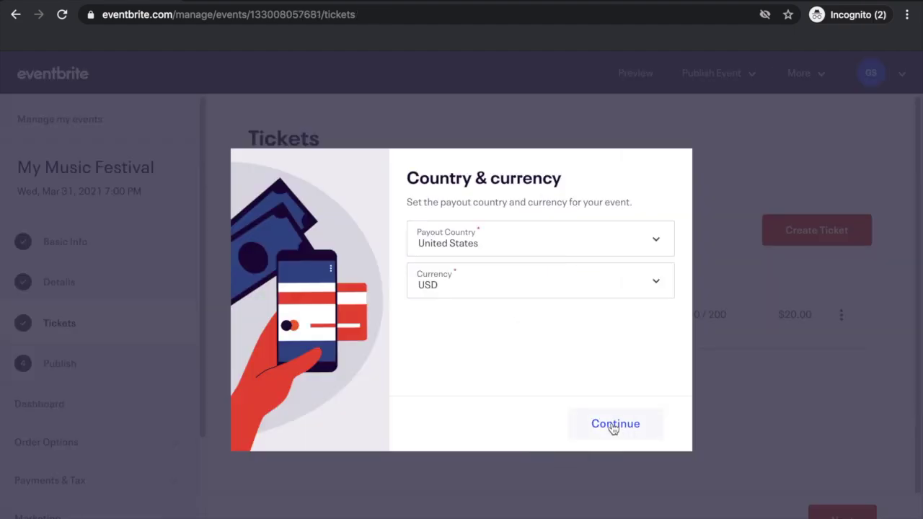
pyautogui.click(612, 425)
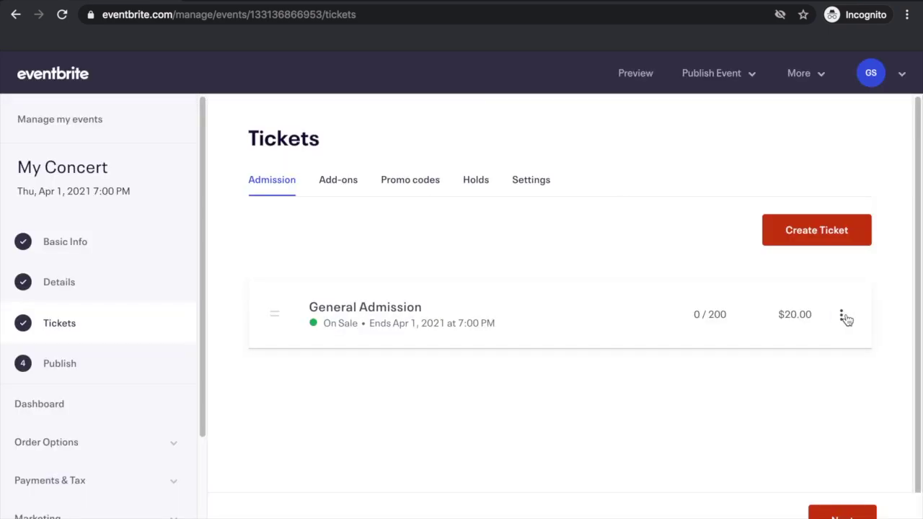
# Step: Duplicate the General Admission ticket and look over the ticket list
pyautogui.click(843, 315)
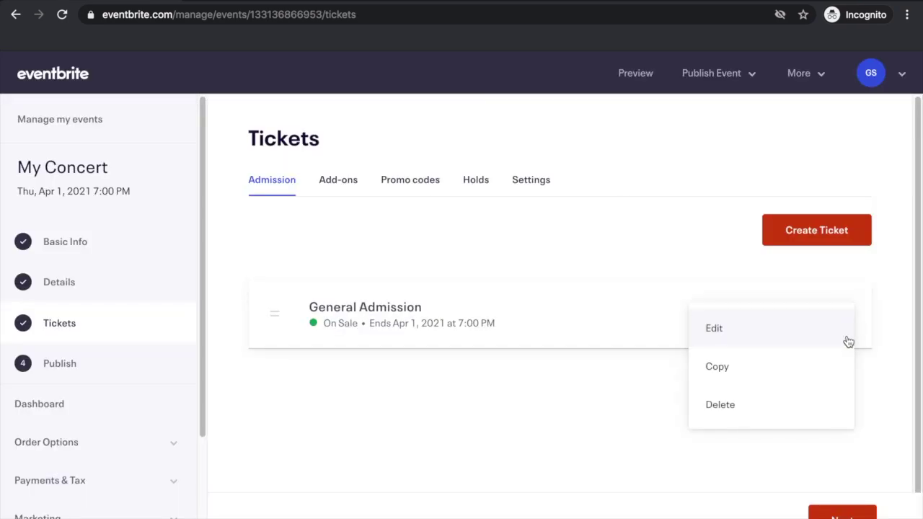
pyautogui.click(845, 376)
pyautogui.scroll(-2, 834, 252)
pyautogui.scroll(2, 835, 254)
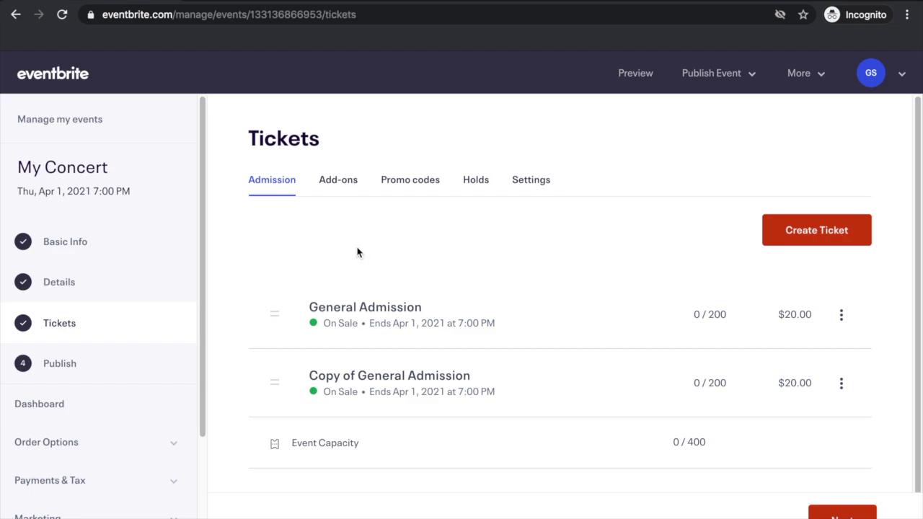
# Step: Look at the event's ticket add-ons and holds pages
pyautogui.click(348, 186)
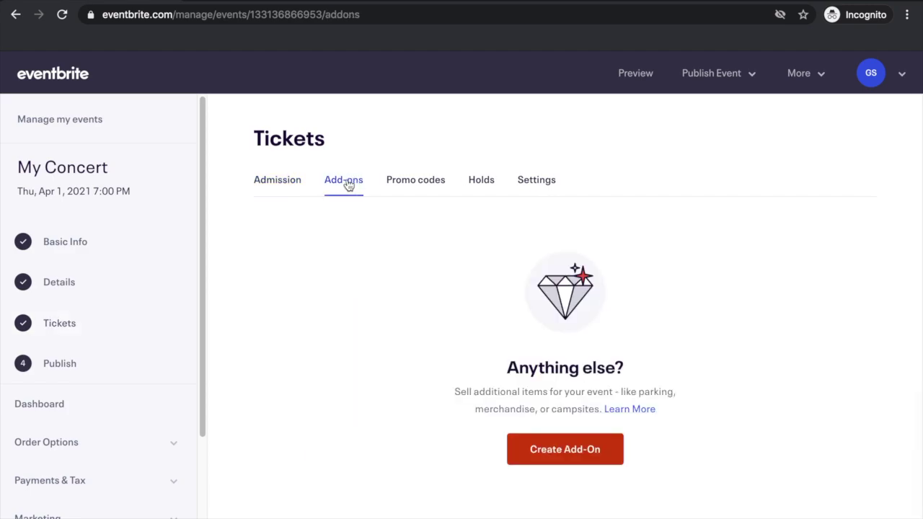
pyautogui.click(487, 186)
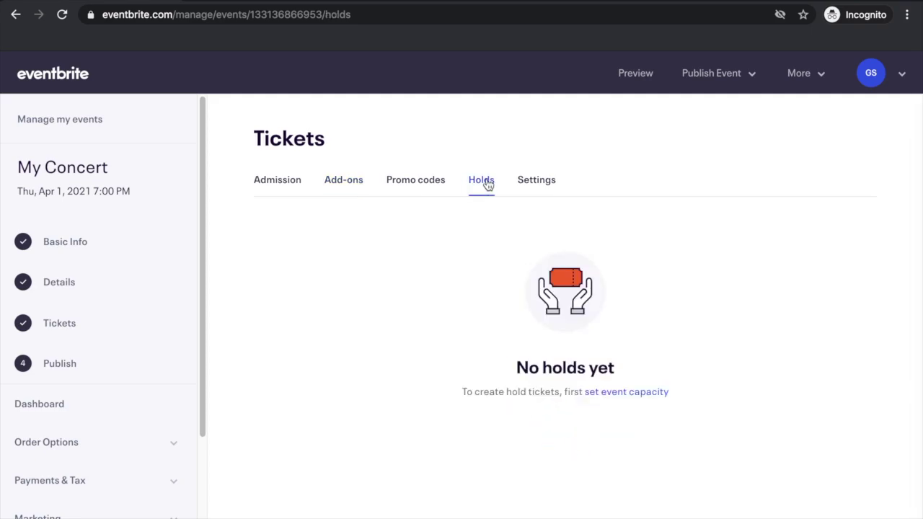
# Step: Turn the display of the number of tickets remaining on and back off in the ticket settings
pyautogui.click(537, 186)
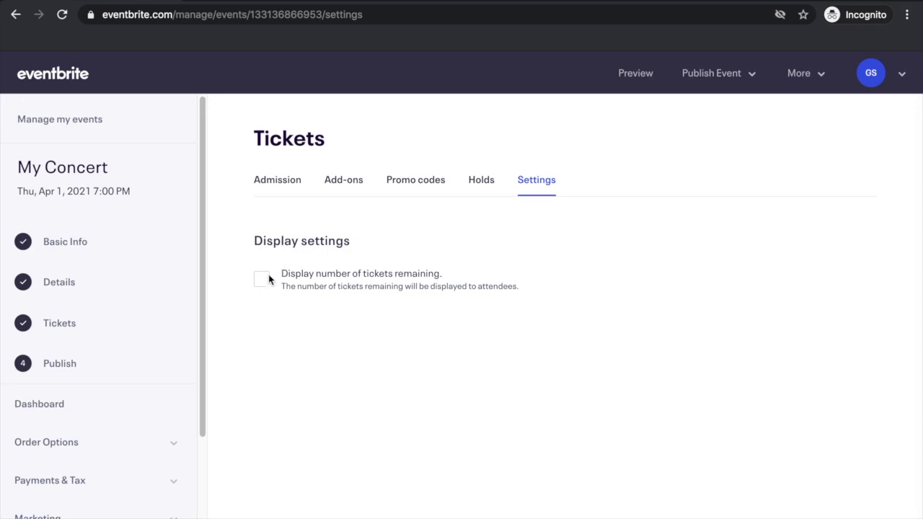
pyautogui.click(257, 283)
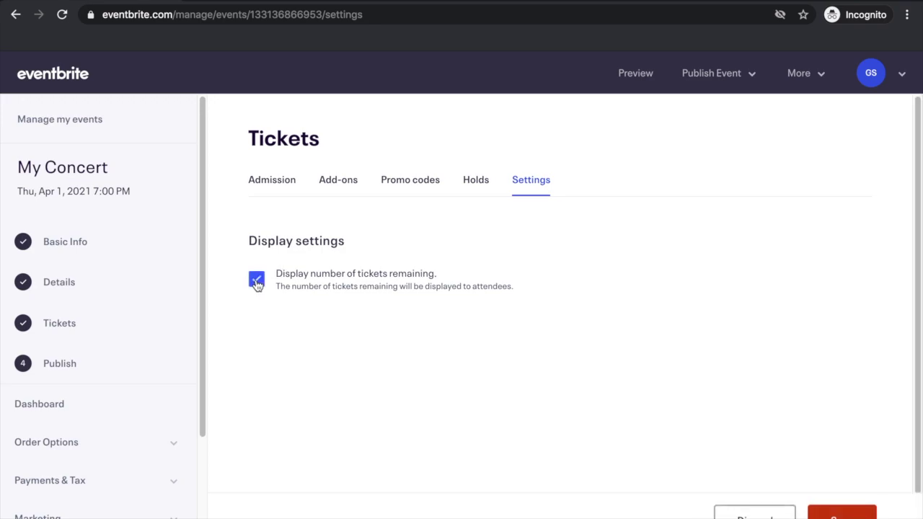
pyautogui.click(257, 283)
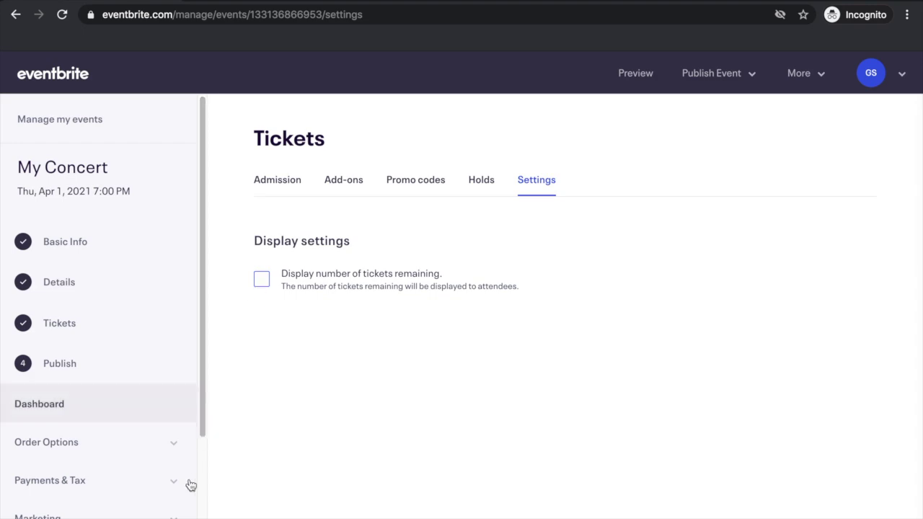
# Step: Open the event's payout method settings and bring up the form for adding a payout method
pyautogui.click(58, 490)
pyautogui.scroll(-5, 59, 485)
pyautogui.scroll(1, 59, 483)
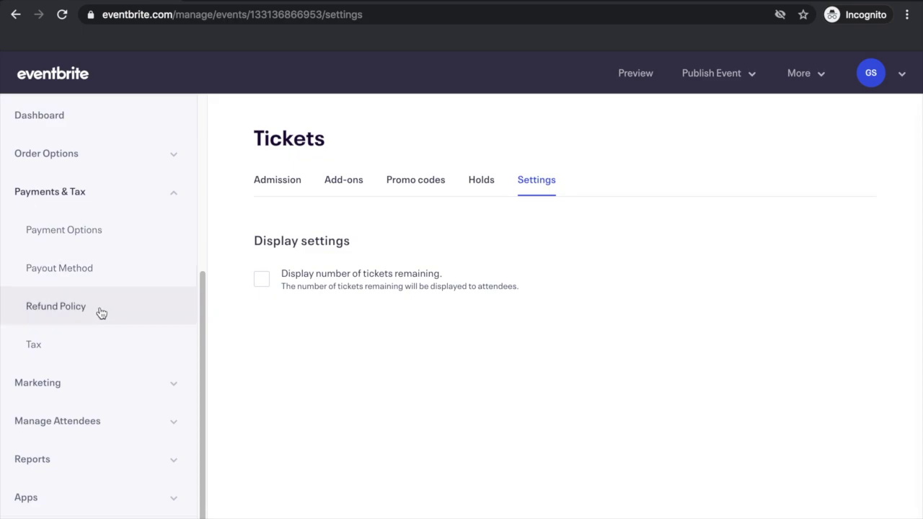
pyautogui.click(102, 279)
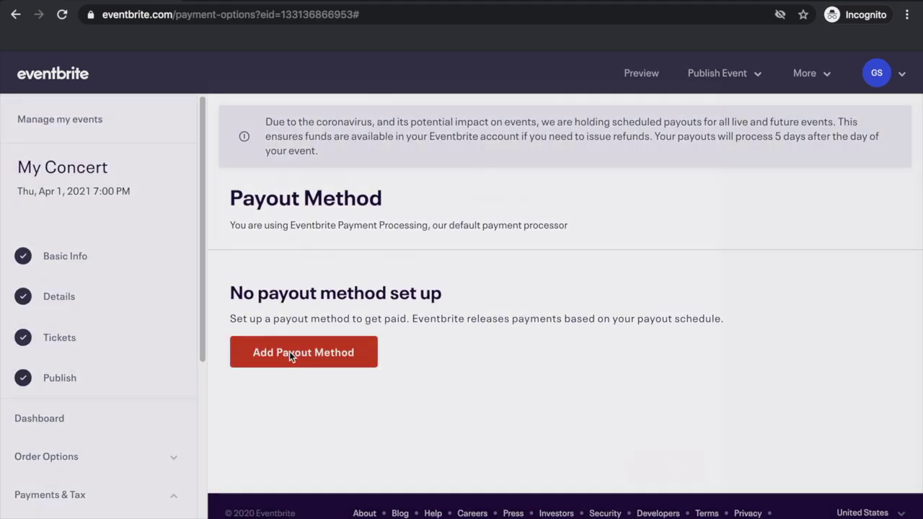
pyautogui.click(292, 353)
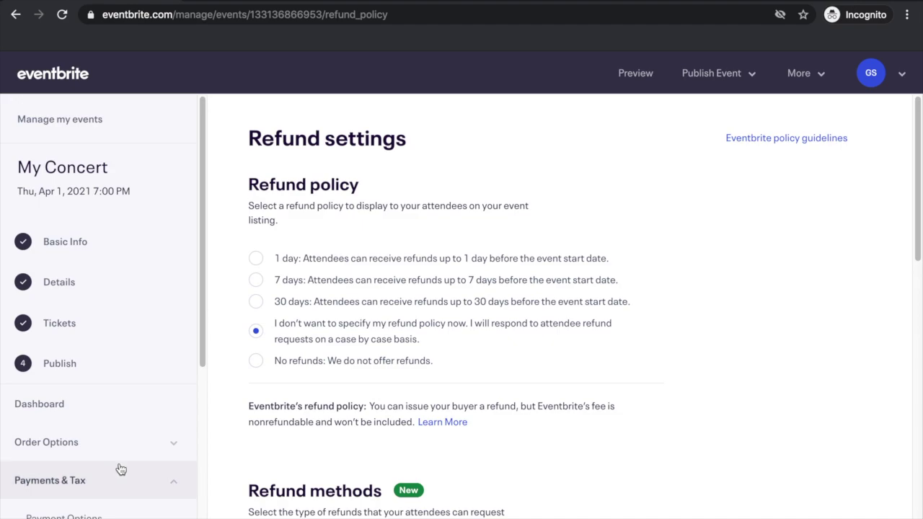
# Step: Open the event's tax settings and review the tax options
pyautogui.scroll(-1, 119, 472)
pyautogui.scroll(-5, 120, 469)
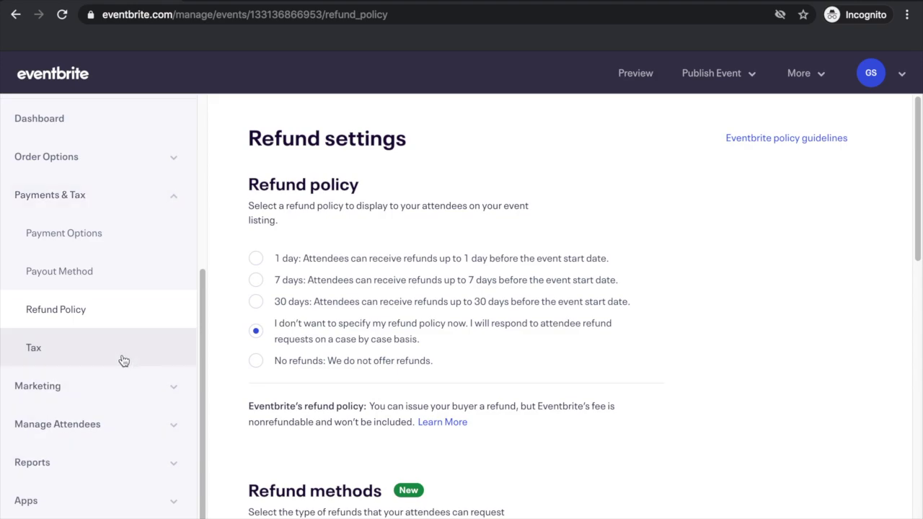
pyautogui.click(108, 354)
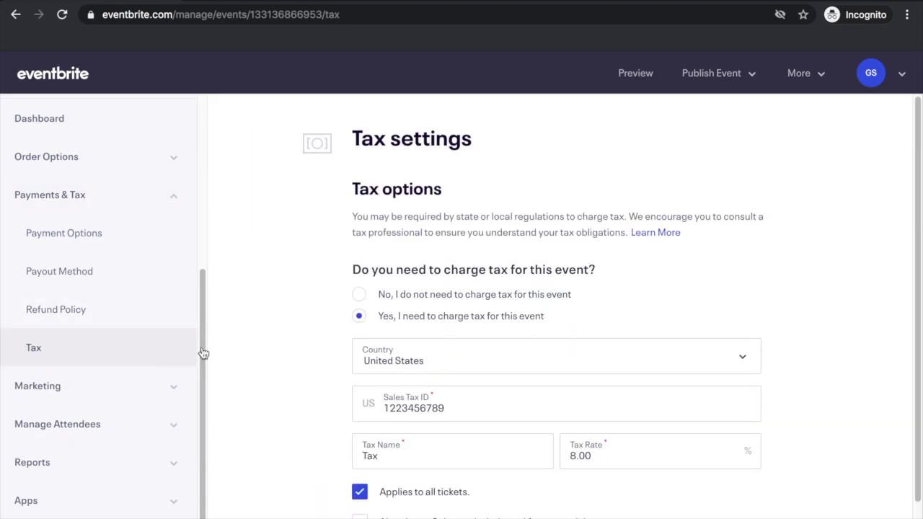
pyautogui.scroll(-1, 301, 345)
pyautogui.scroll(-1, 301, 345)
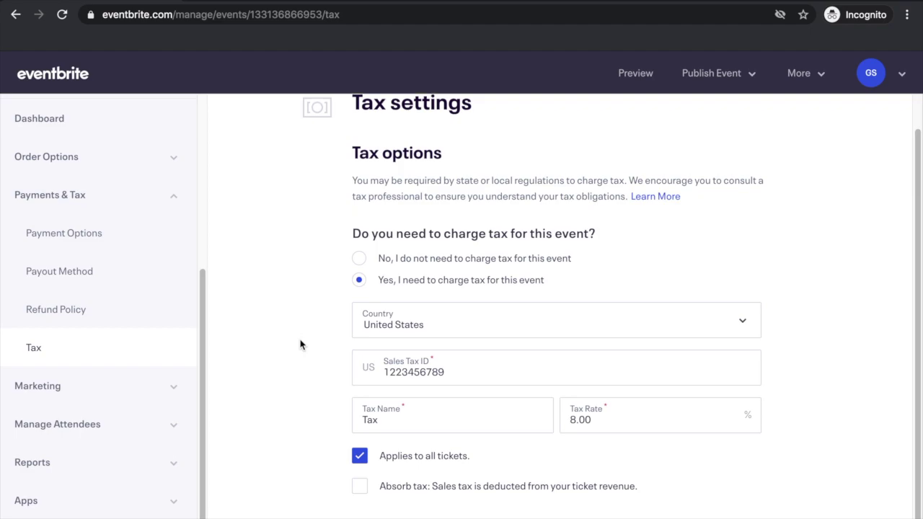
pyautogui.scroll(1, 301, 345)
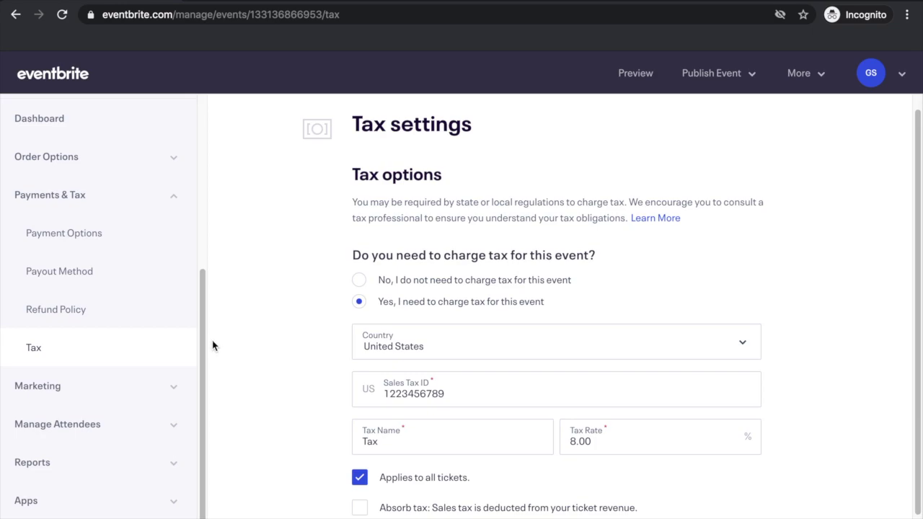
# Step: Go to the event's publish page, preview the My Concert listing and return to the publish page
pyautogui.moveTo(204, 347); pyautogui.dragTo(210, 161)
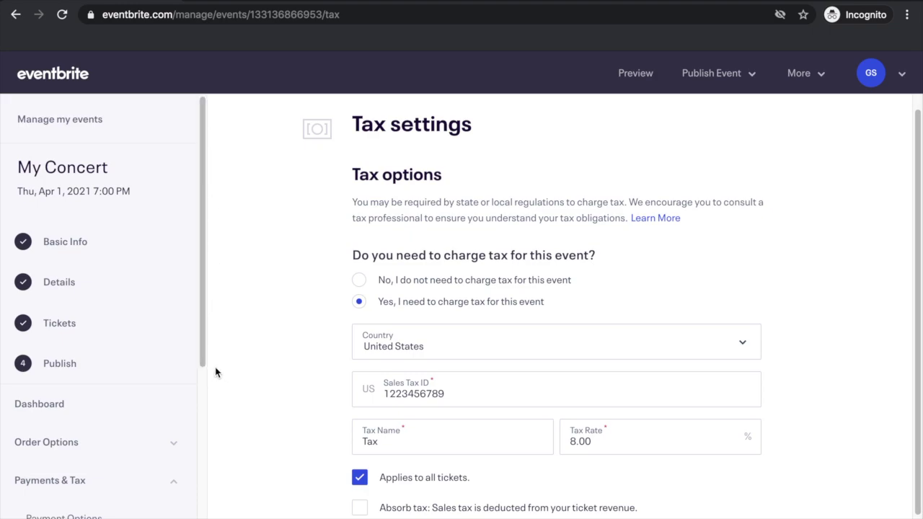
pyautogui.click(115, 370)
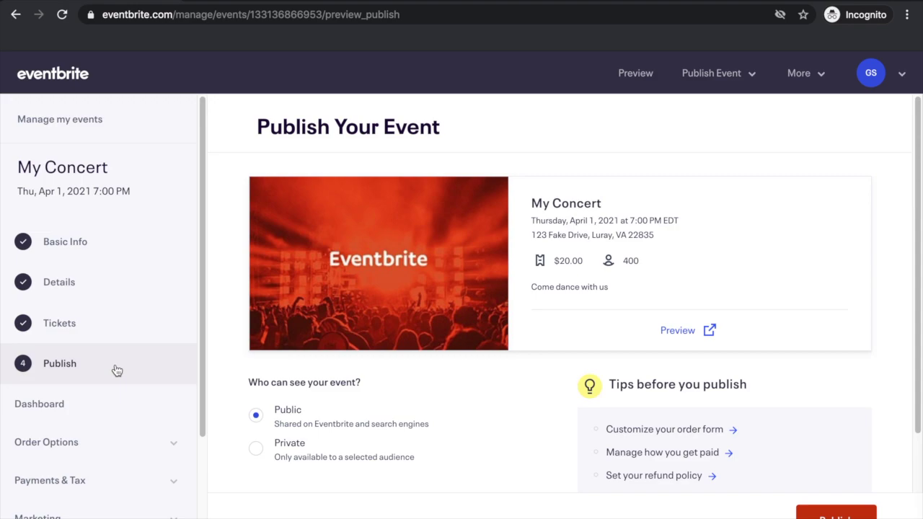
pyautogui.click(677, 333)
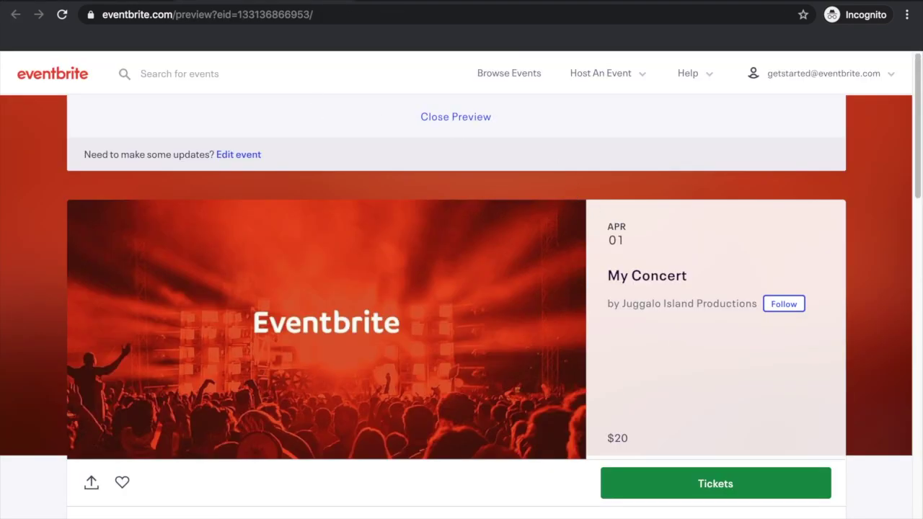
pyautogui.click(123, 3)
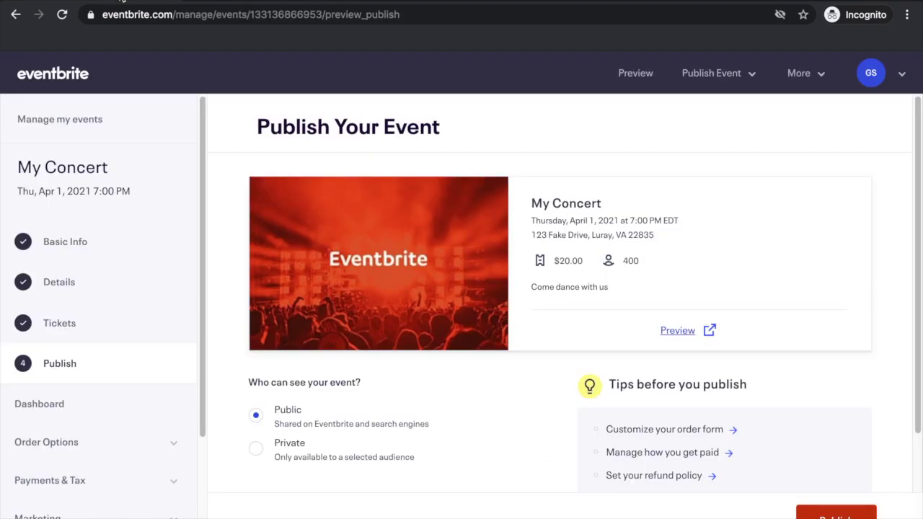
# Step: Set who can see the event to Private
pyautogui.click(256, 448)
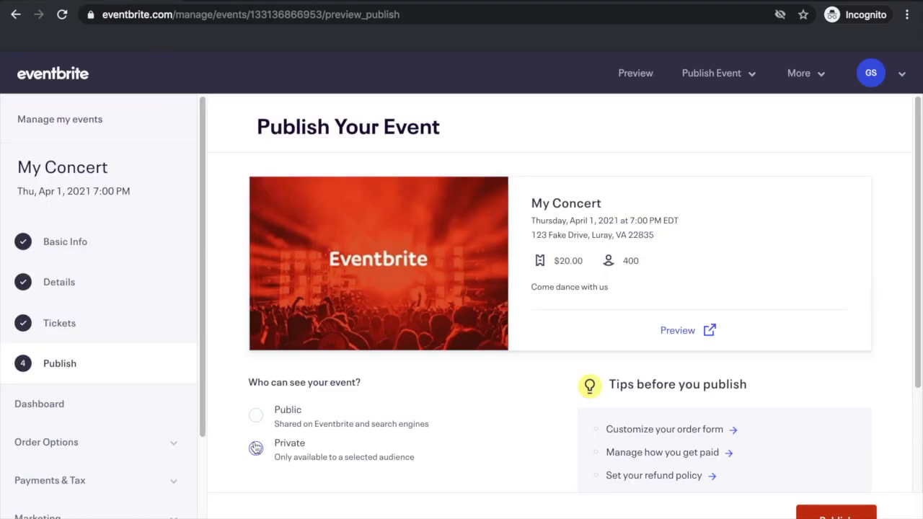
# Step: Keep the publish option on Publish Now after trying Schedule Publish, and publish the My Concert event
pyautogui.scroll(-2, 371, 431)
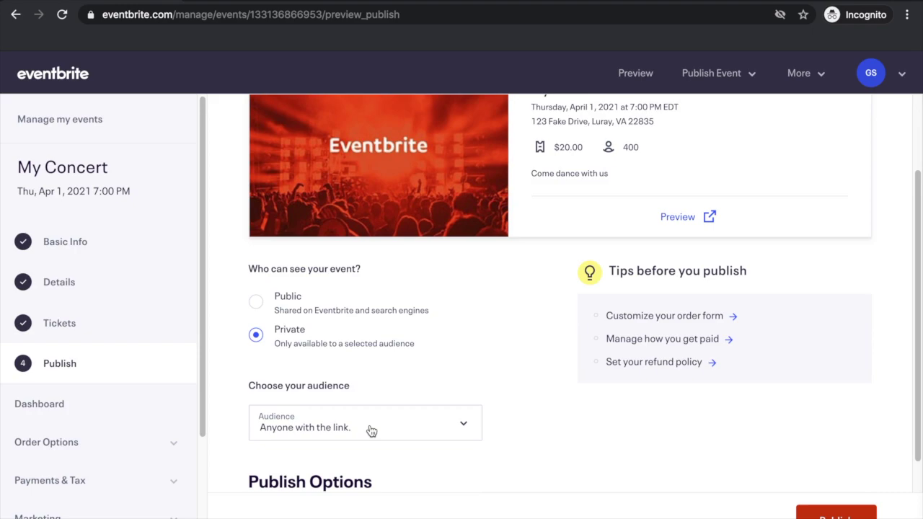
pyautogui.scroll(-1, 370, 430)
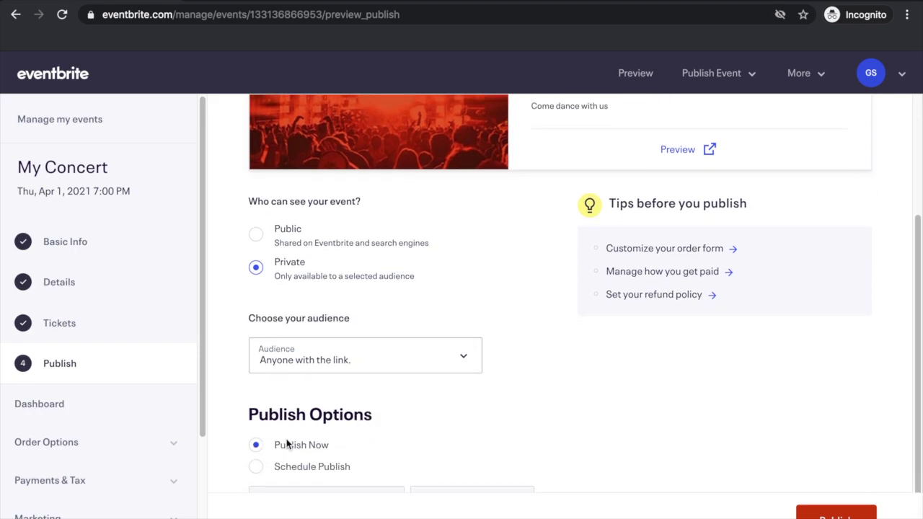
pyautogui.scroll(-1, 287, 444)
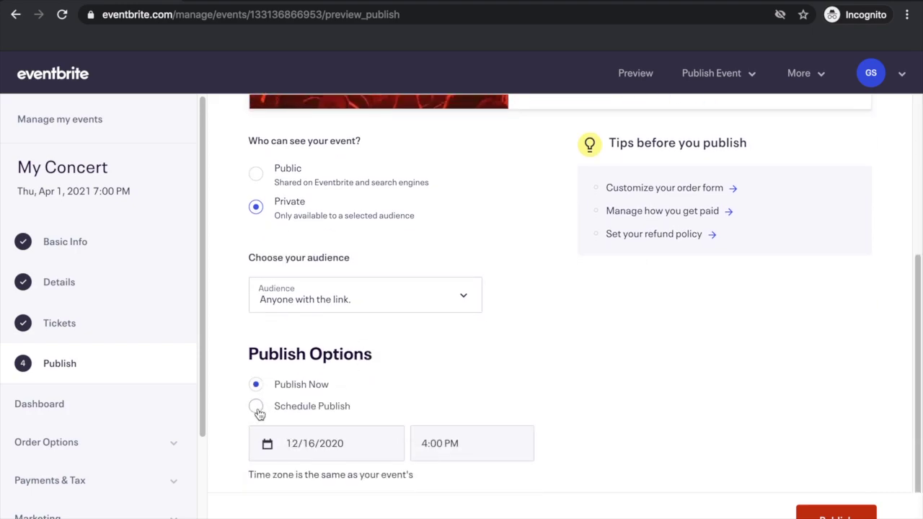
pyautogui.click(257, 408)
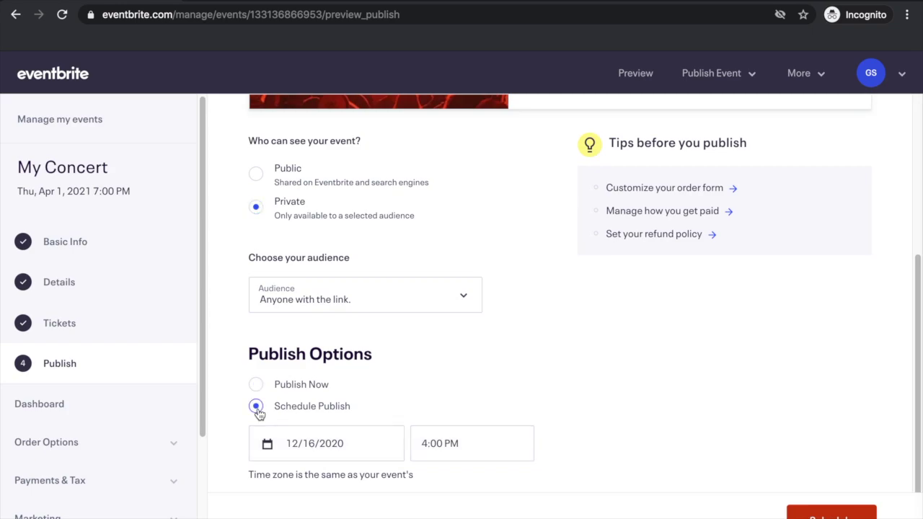
pyautogui.click(256, 386)
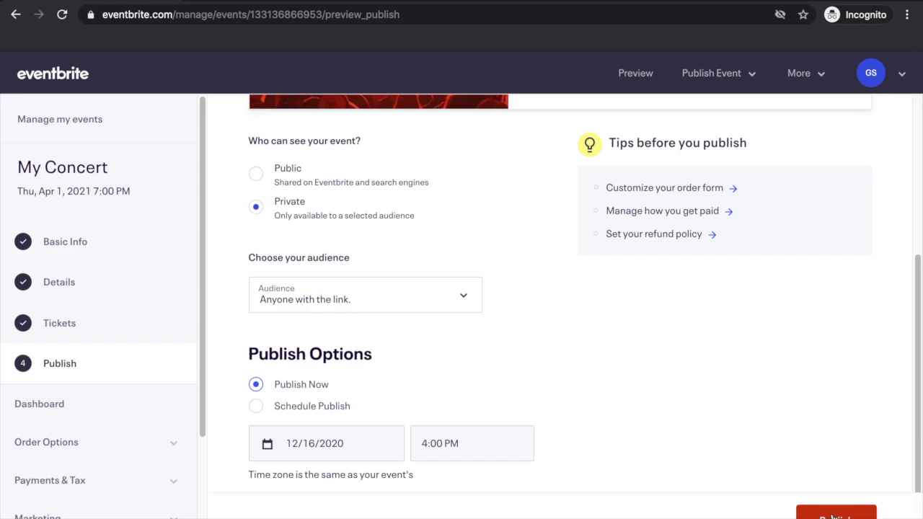
pyautogui.click(836, 514)
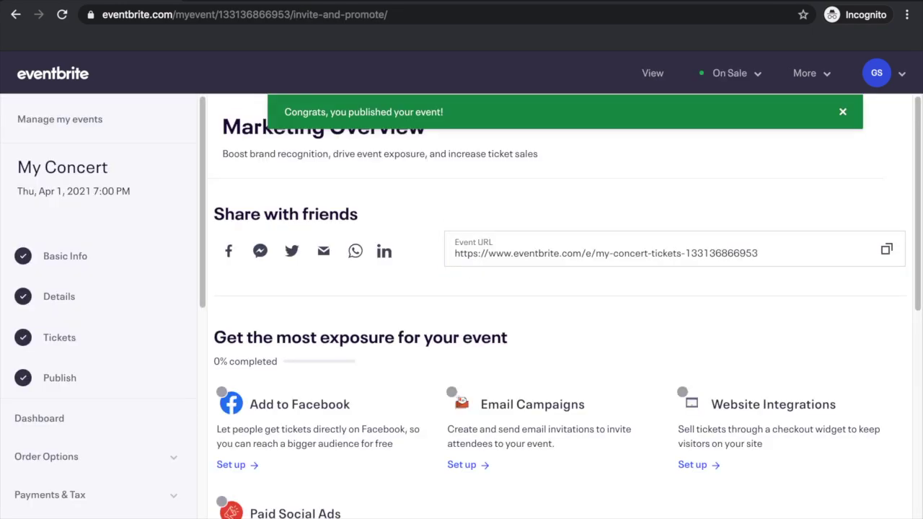